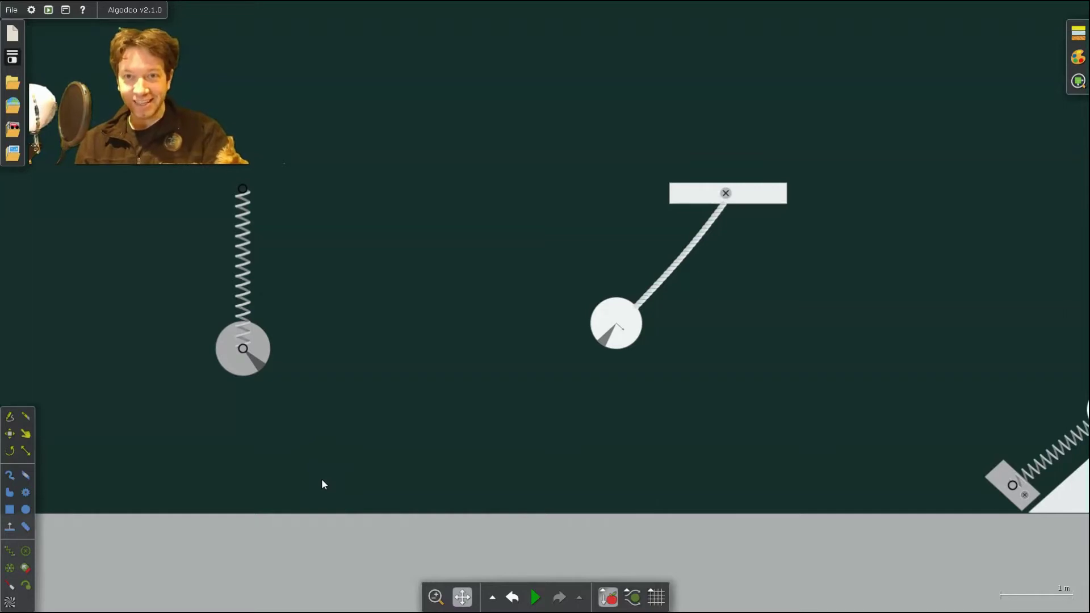
Start the pendulum swinging and open a live plot window for the ball.
left_click(335, 482)
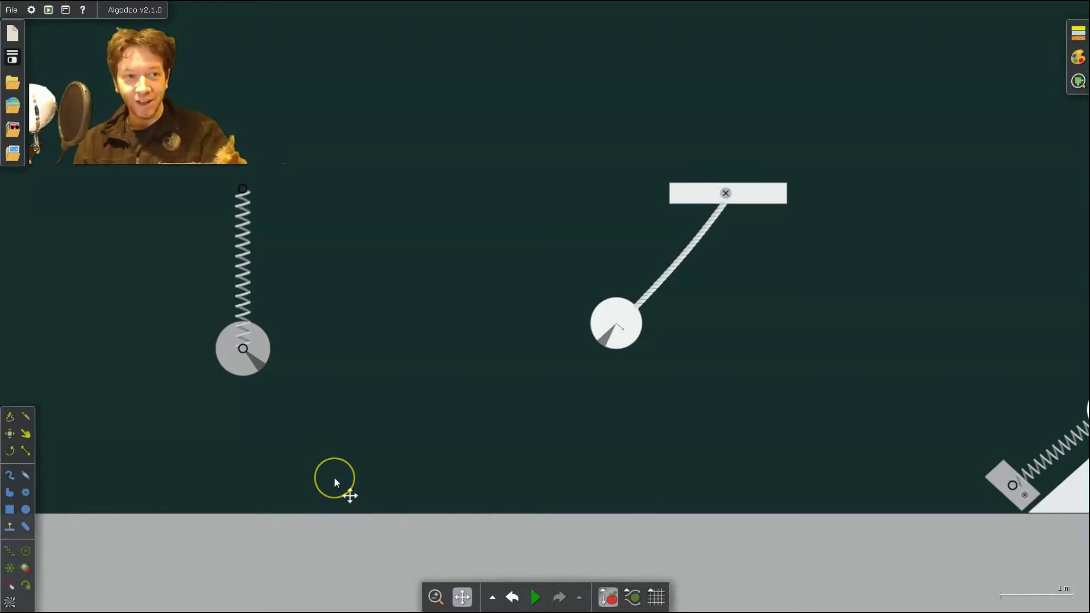
left_click(388, 388)
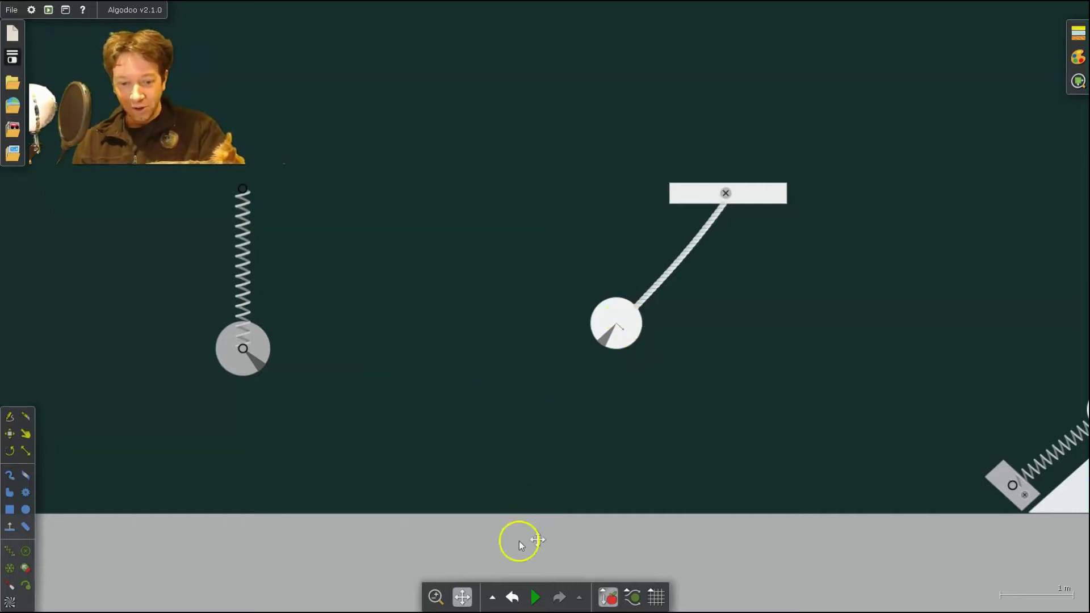
left_click(535, 603)
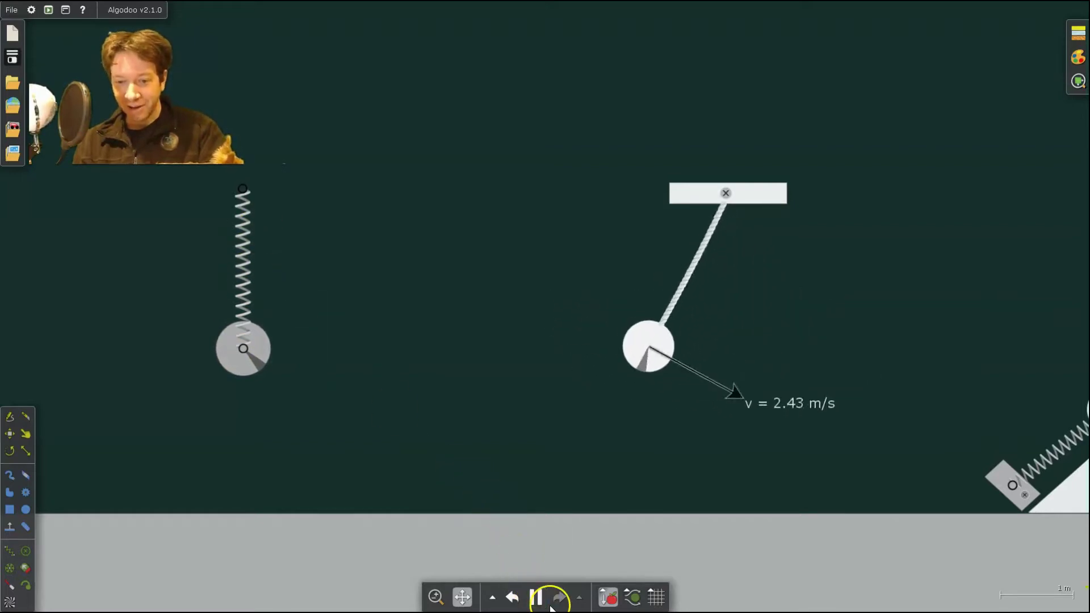
mouse_move(538, 598)
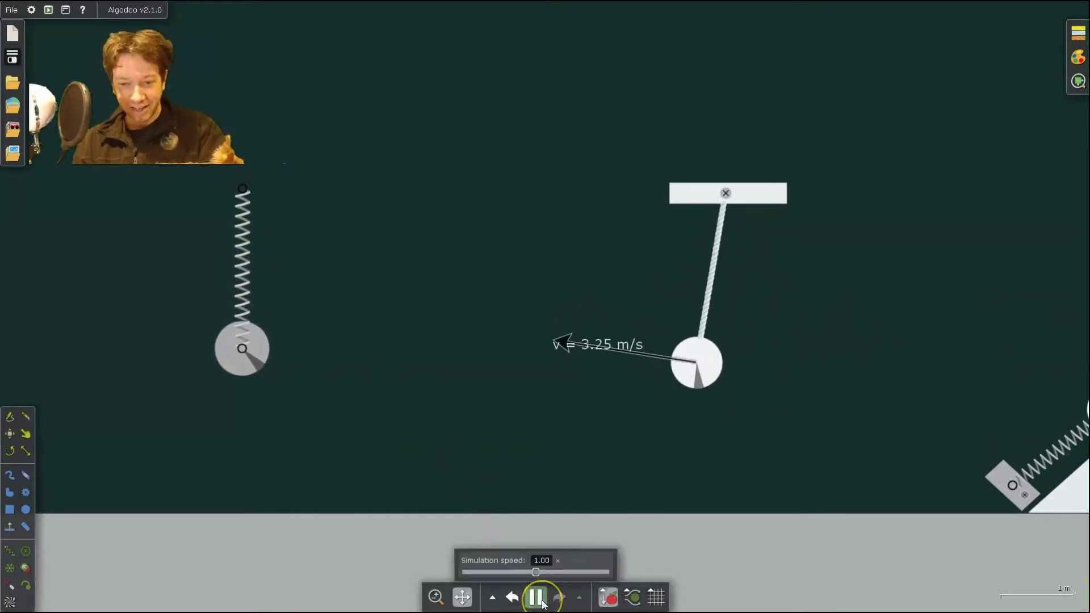
left_click(631, 347)
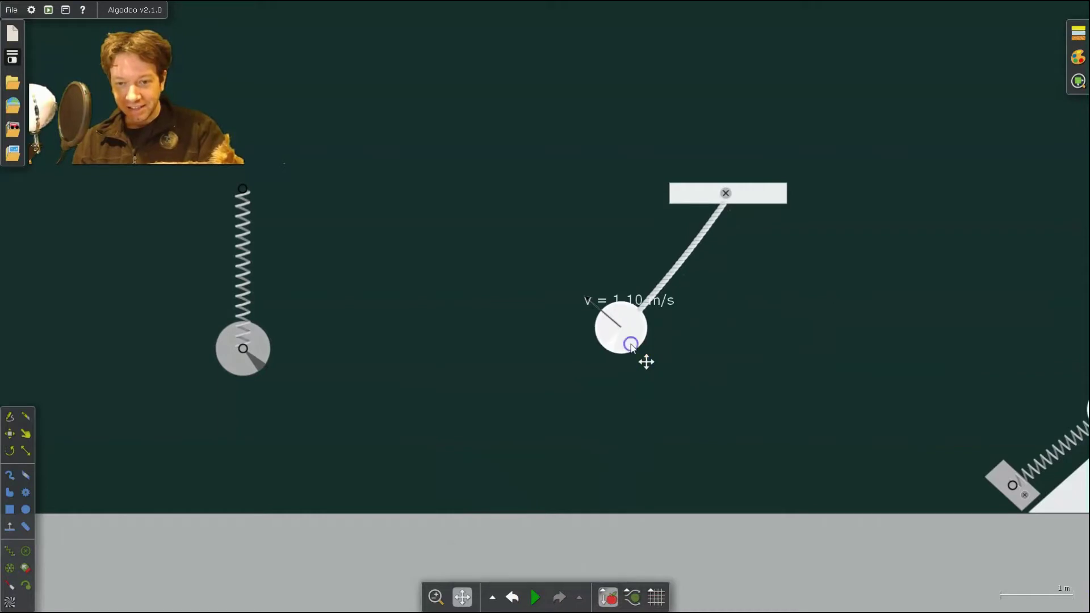
right_click(629, 335)
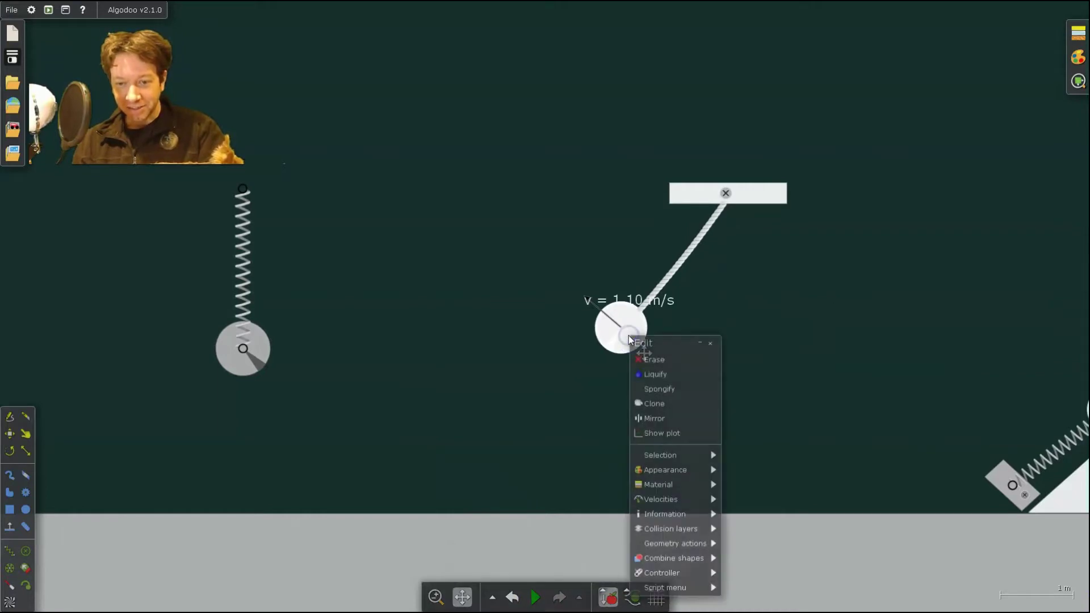
left_click(677, 434)
left_click_drag(534, 192, 418, 30)
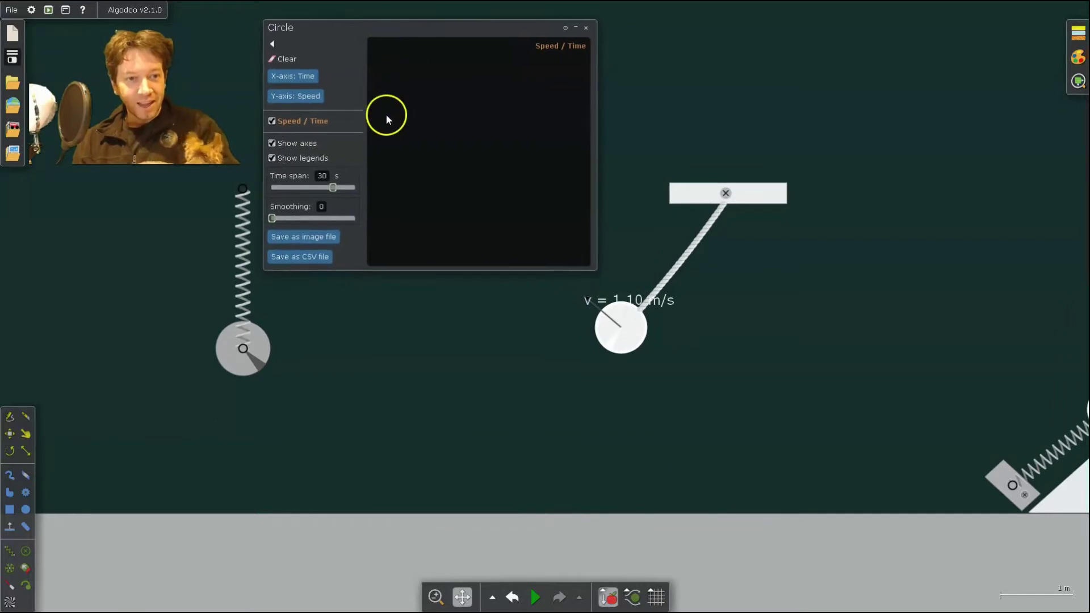
Change the plot's vertical axis from speed to Position (x) and Position (y).
left_click(295, 100)
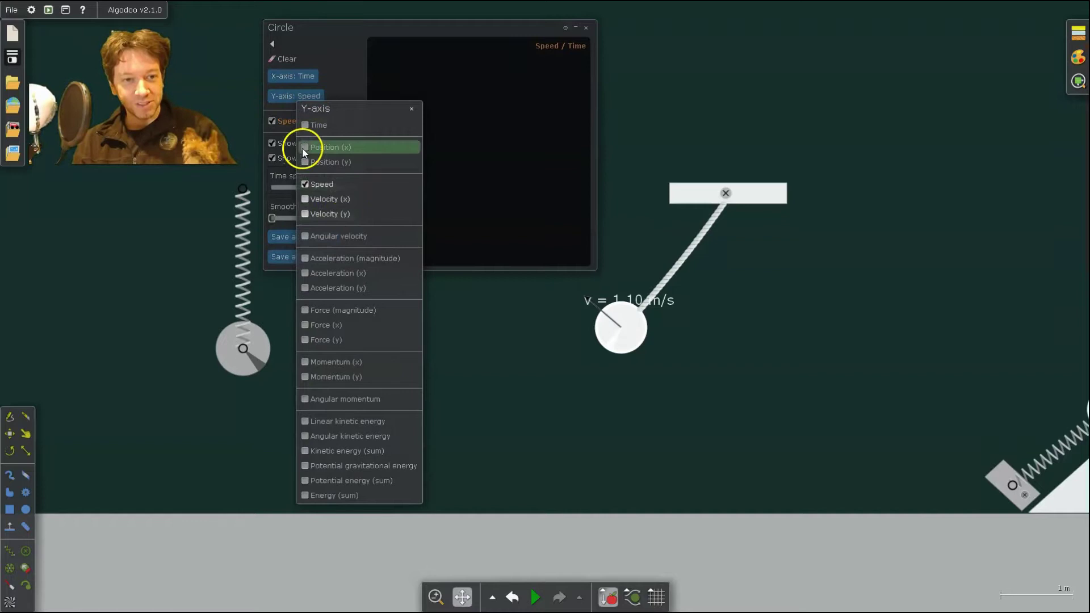
left_click(307, 162)
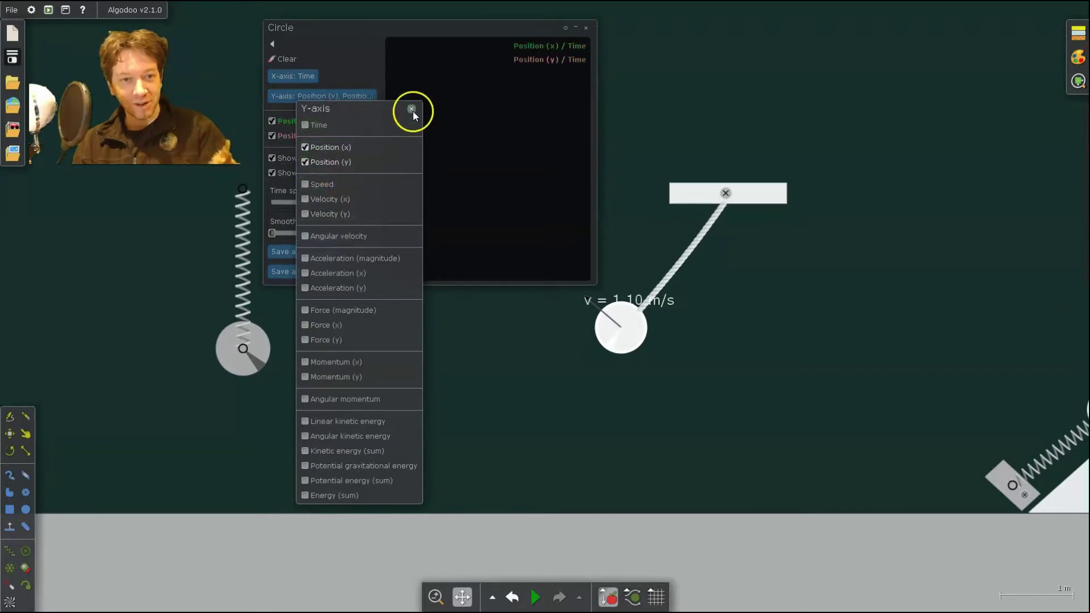
left_click(412, 110)
Record the sine-wave traces, export them as CSV, pause, and move the graph upper right.
left_click(536, 599)
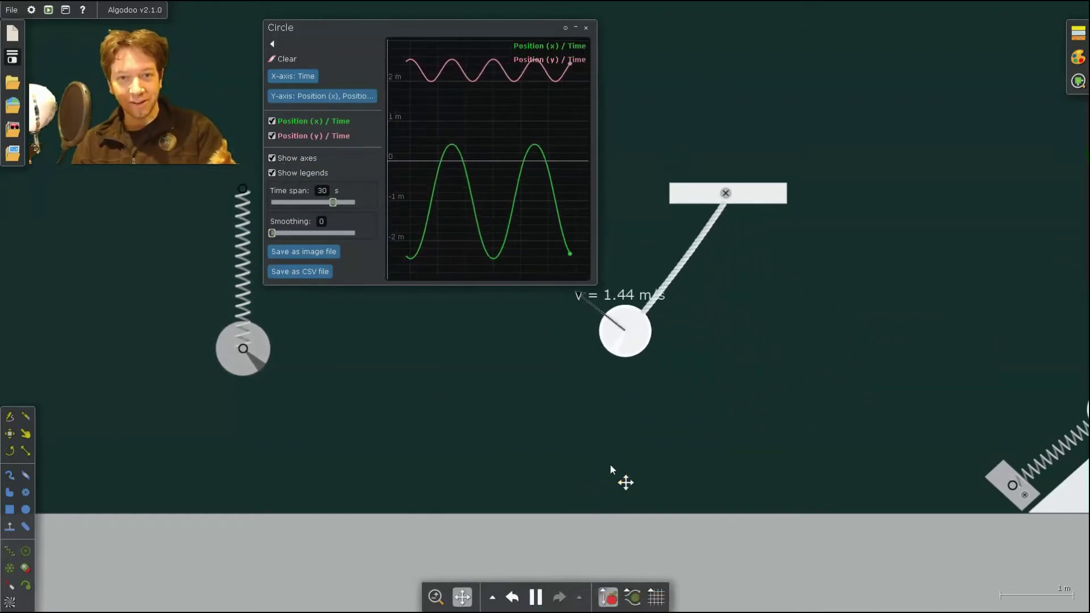
left_click(593, 469)
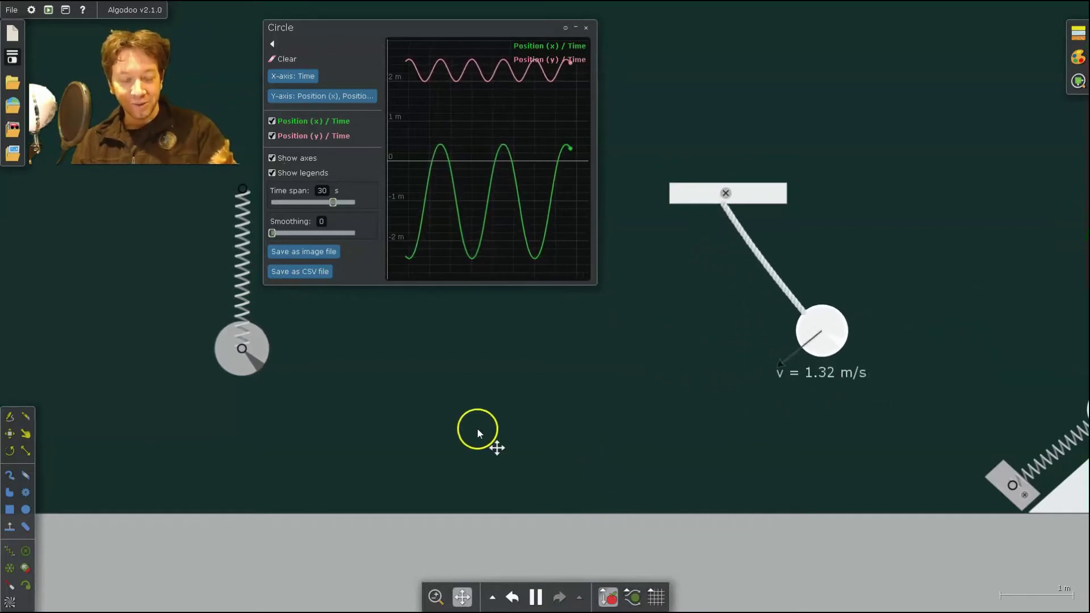
left_click(300, 274)
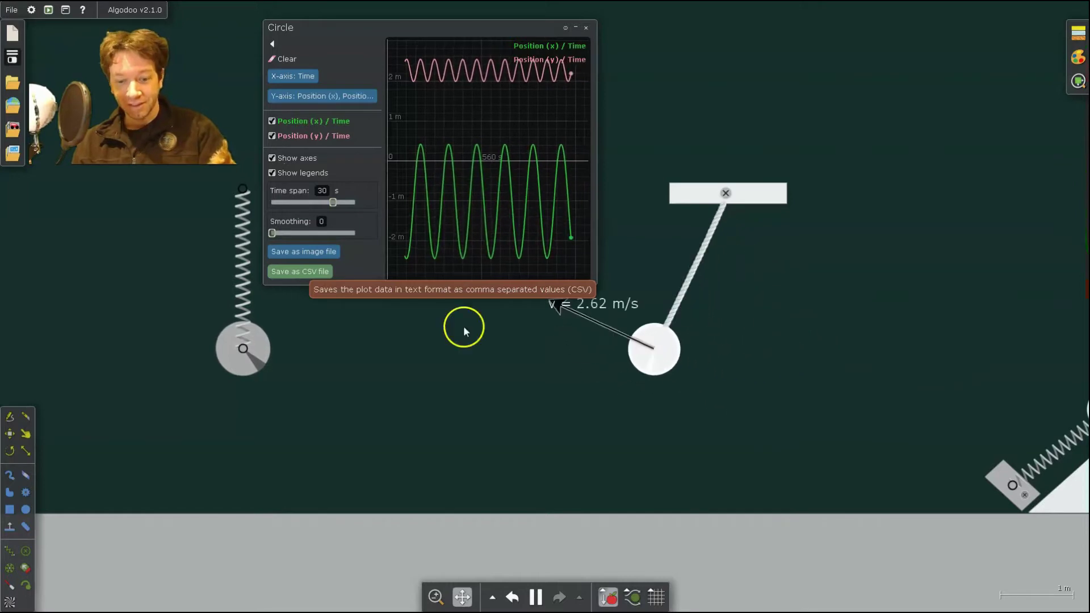
left_click(536, 596)
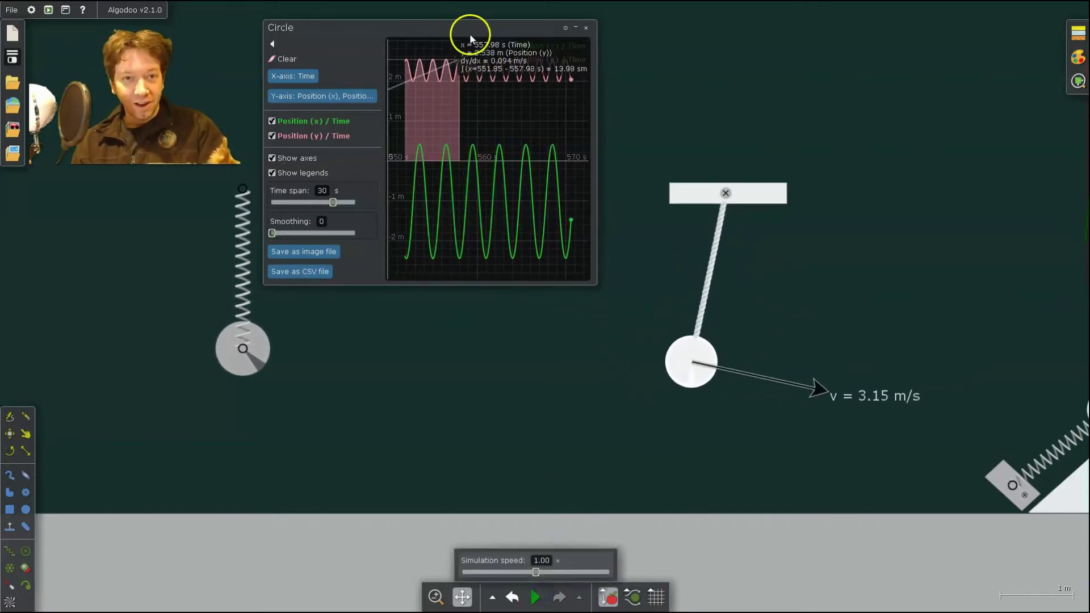
left_click_drag(512, 39, 862, 39)
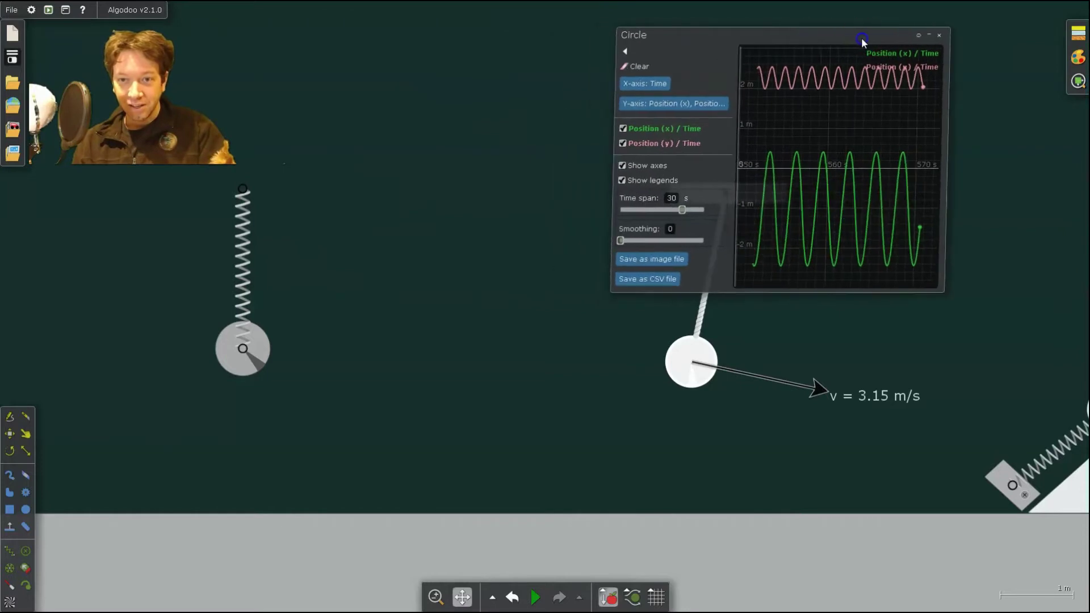
Open a Position (y) versus time plot for the spring-hung circle and review its spring settings.
right_click(262, 357)
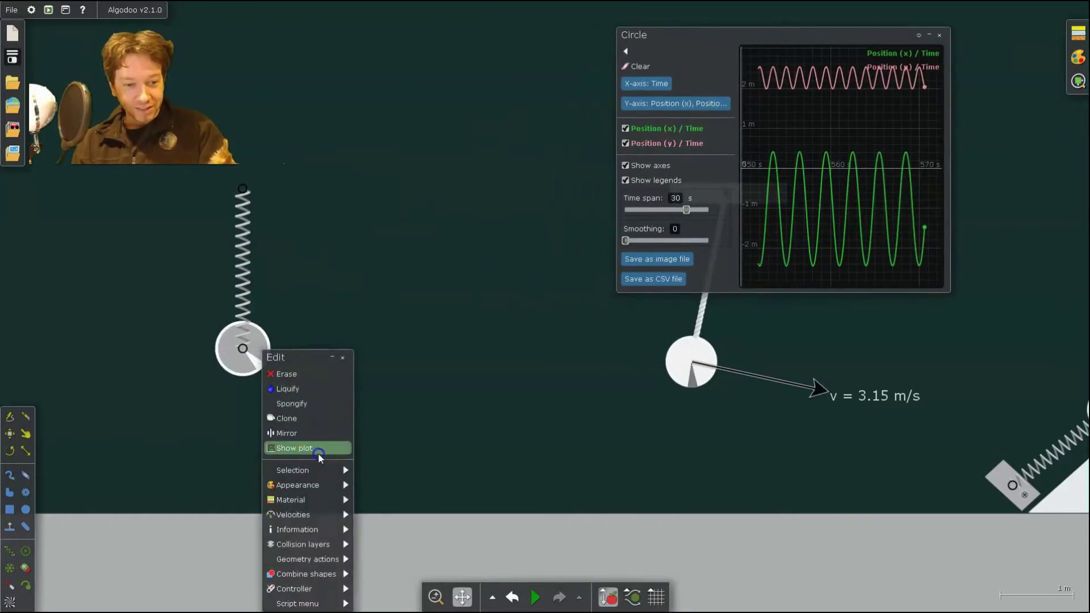
left_click(316, 451)
left_click_drag(502, 221, 407, 38)
left_click(313, 106)
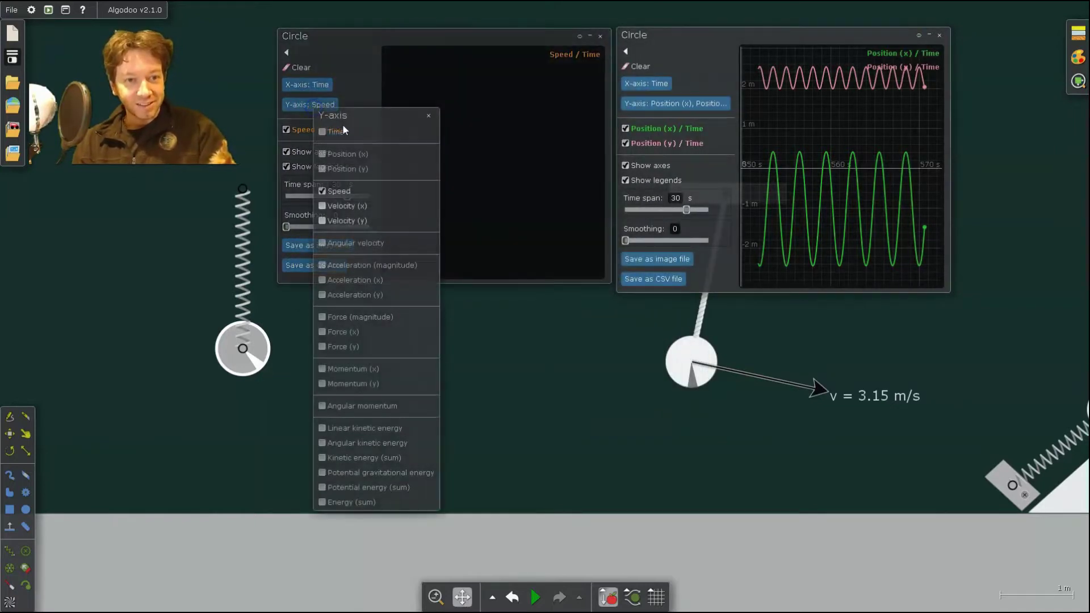
left_click(345, 168)
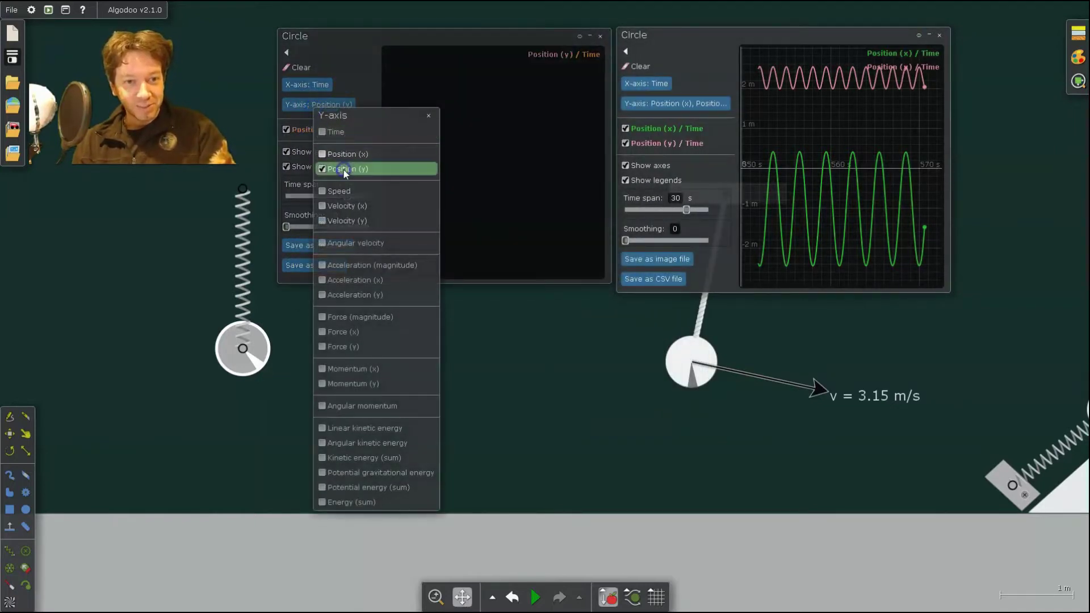
left_click(429, 116)
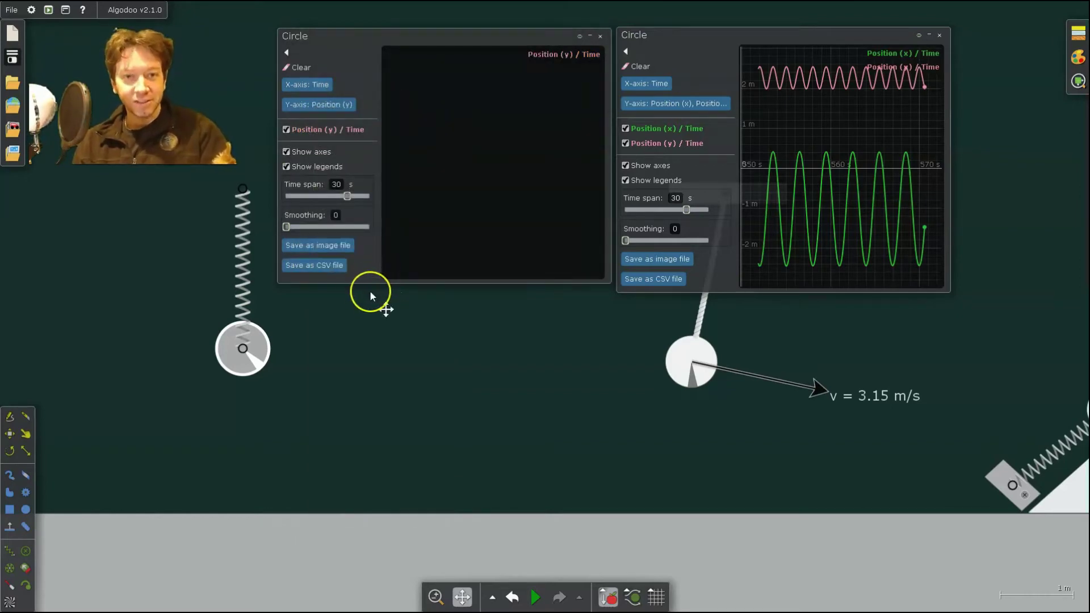
right_click(241, 274)
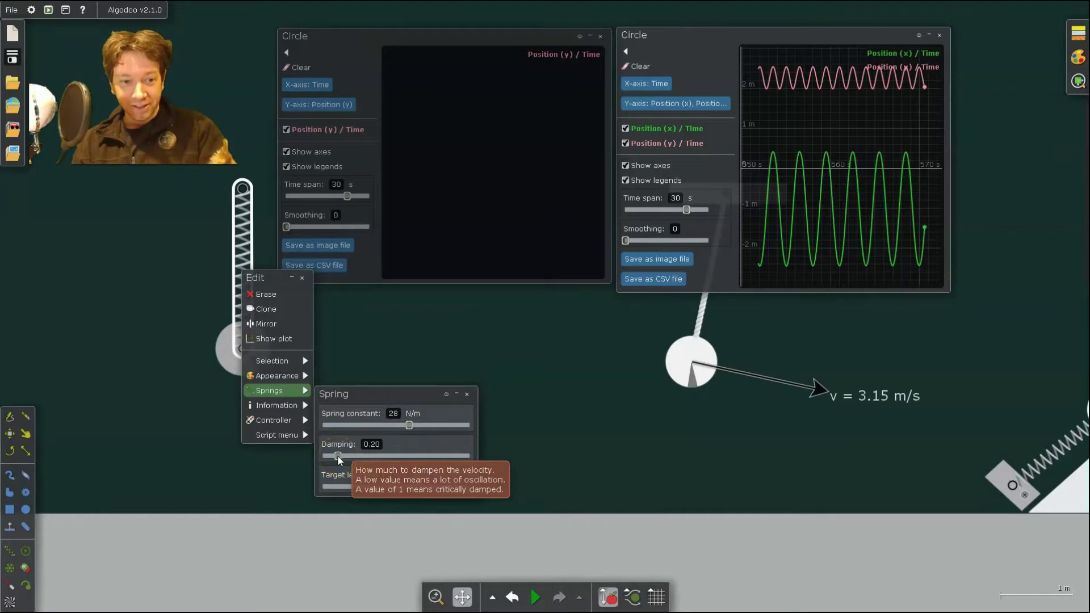
left_click(379, 360)
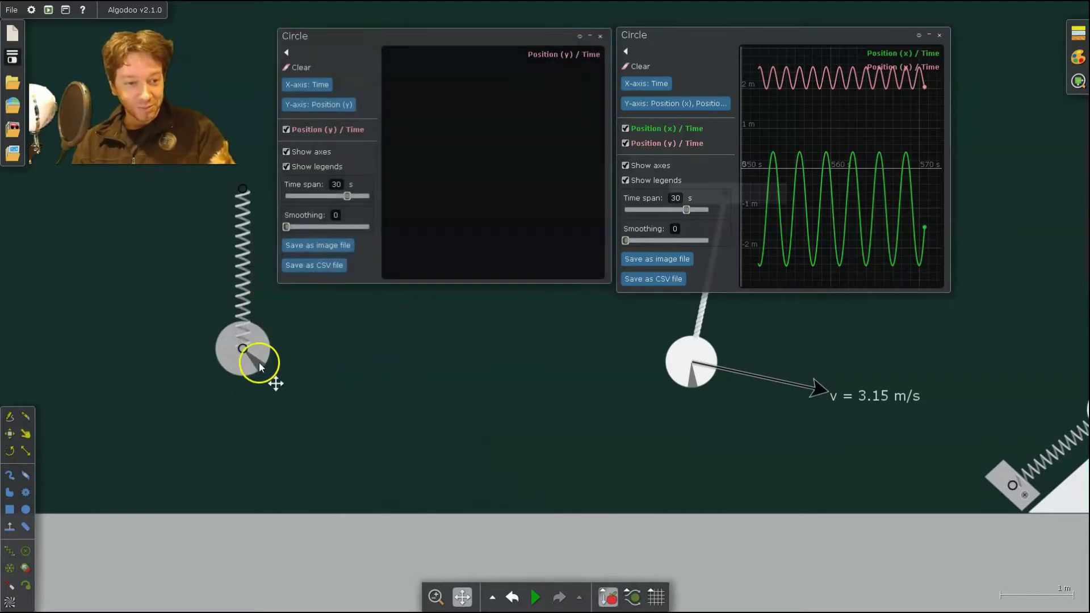
Pull the spring-hung circle down and run until its y plot settles near 2.2 m.
right_click(259, 365)
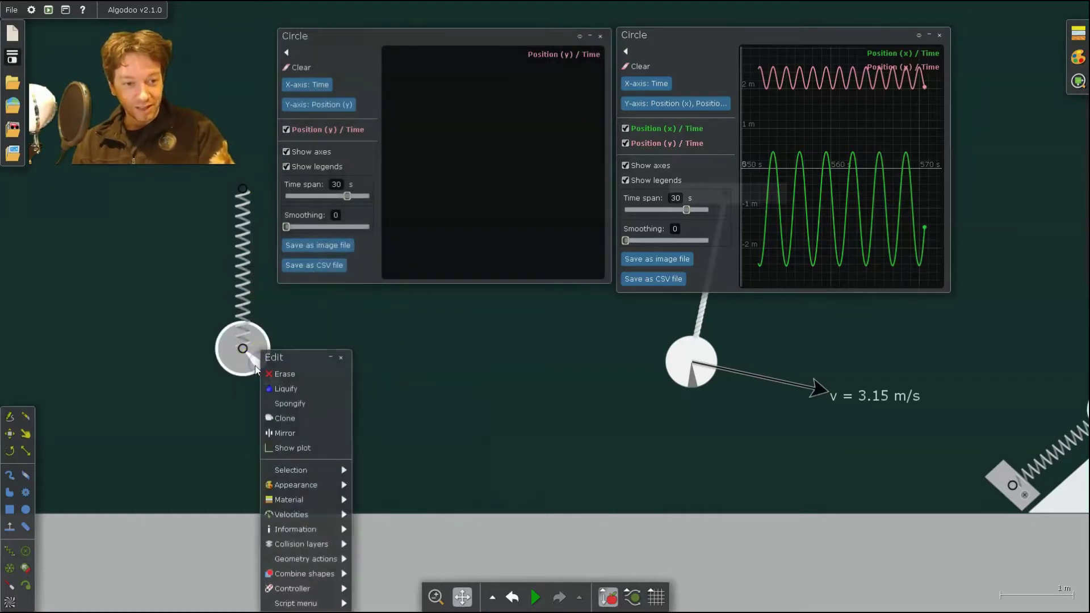
left_click(110, 420)
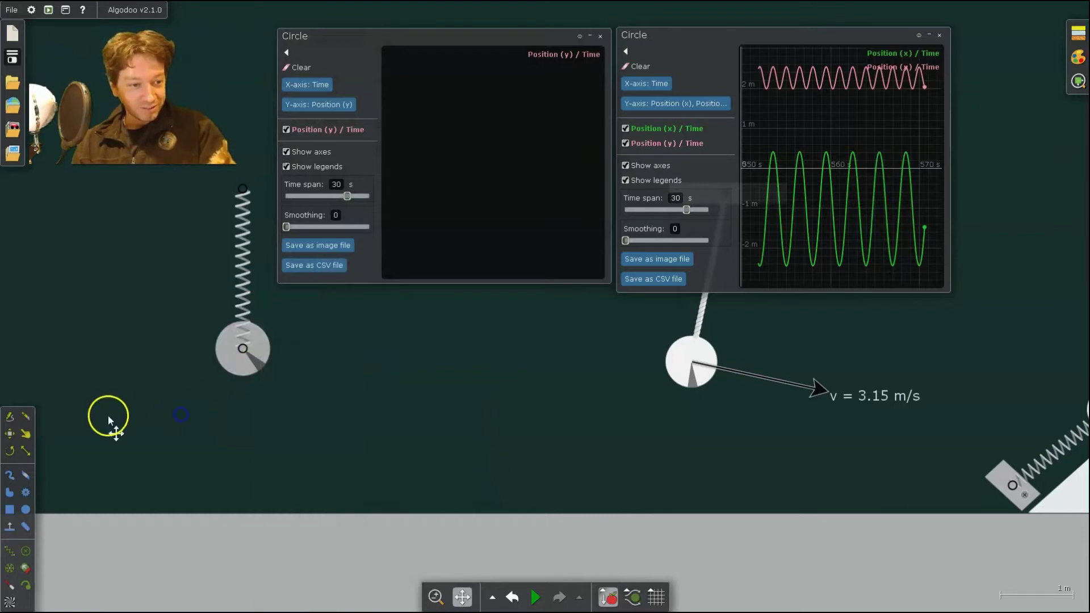
left_click(11, 418)
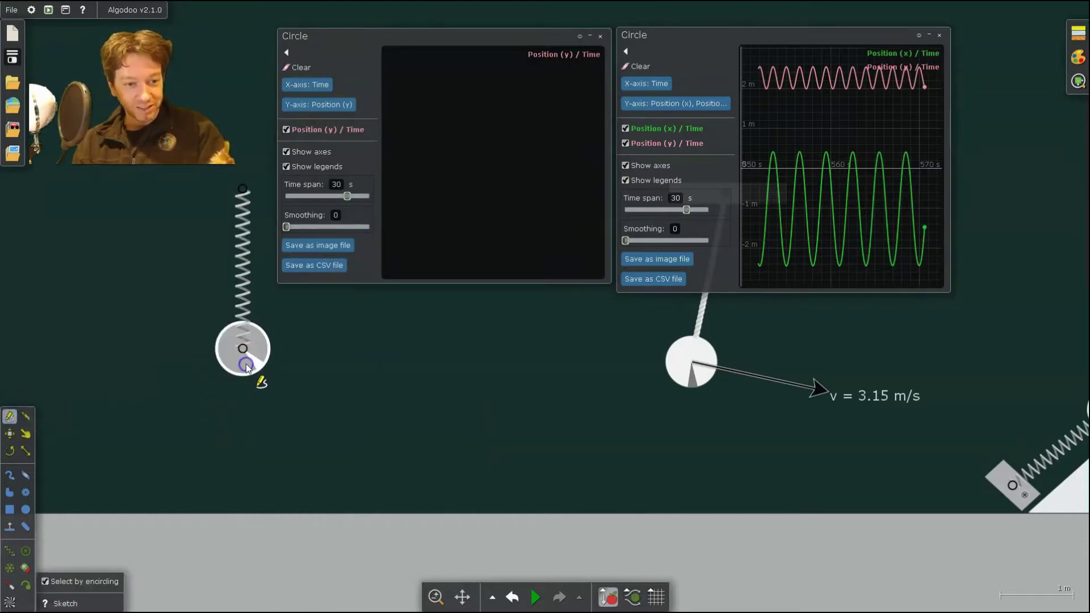
left_click_drag(246, 368, 244, 413)
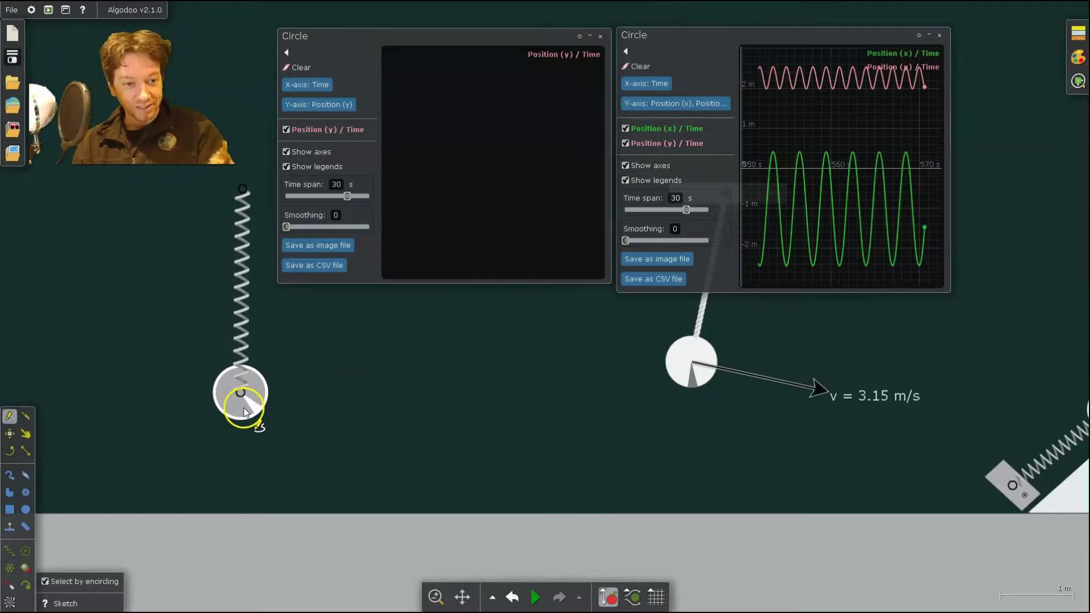
left_click(533, 597)
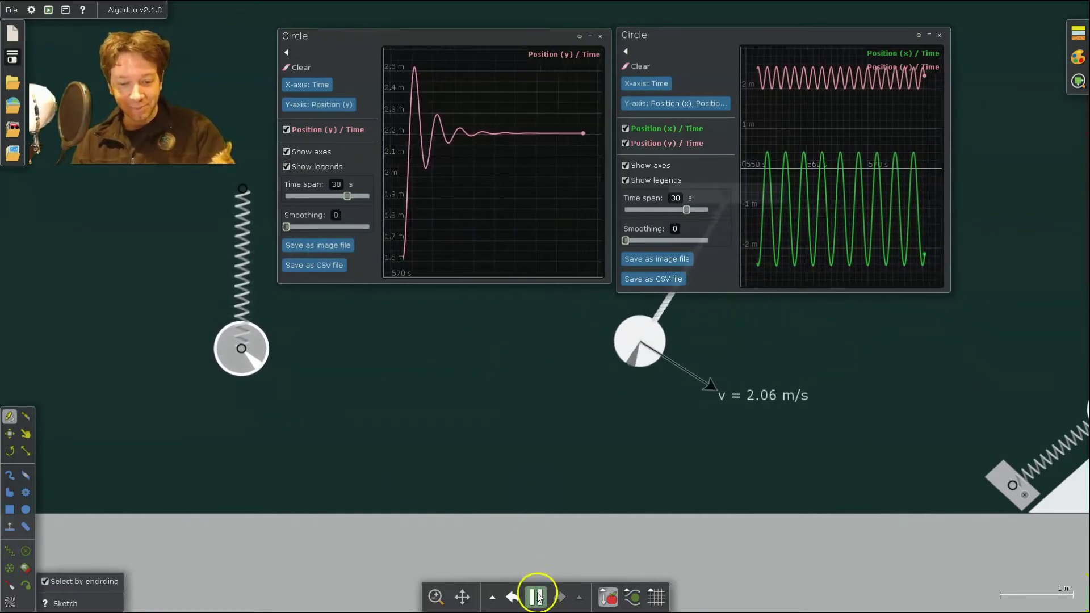
mouse_move(537, 596)
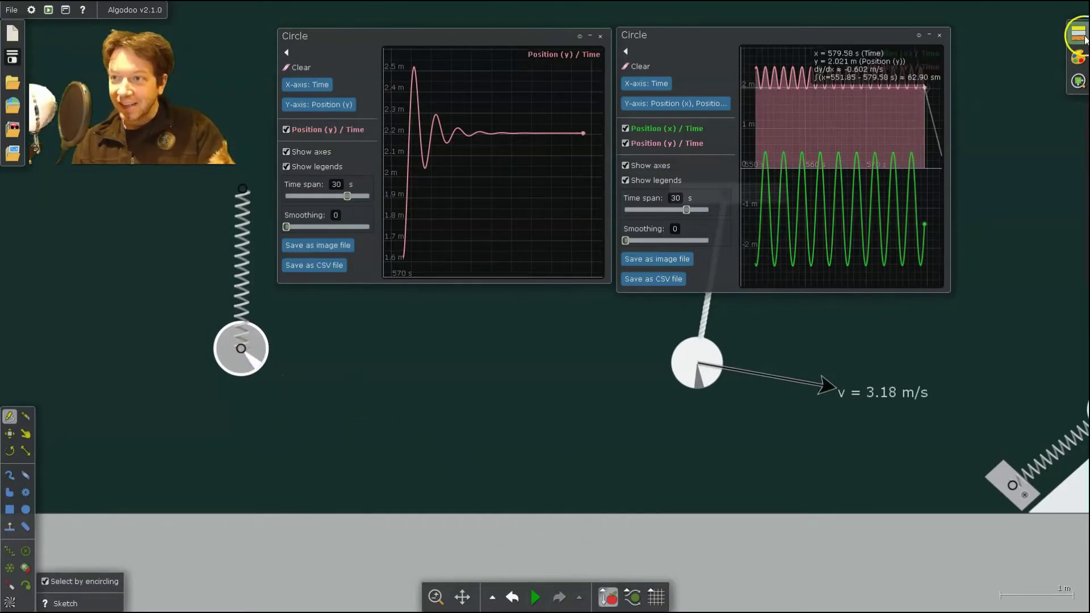
Raise the circle's mass to 1.4 kg, run until y settles near 1.95 m, and export CSV.
left_click(1084, 37)
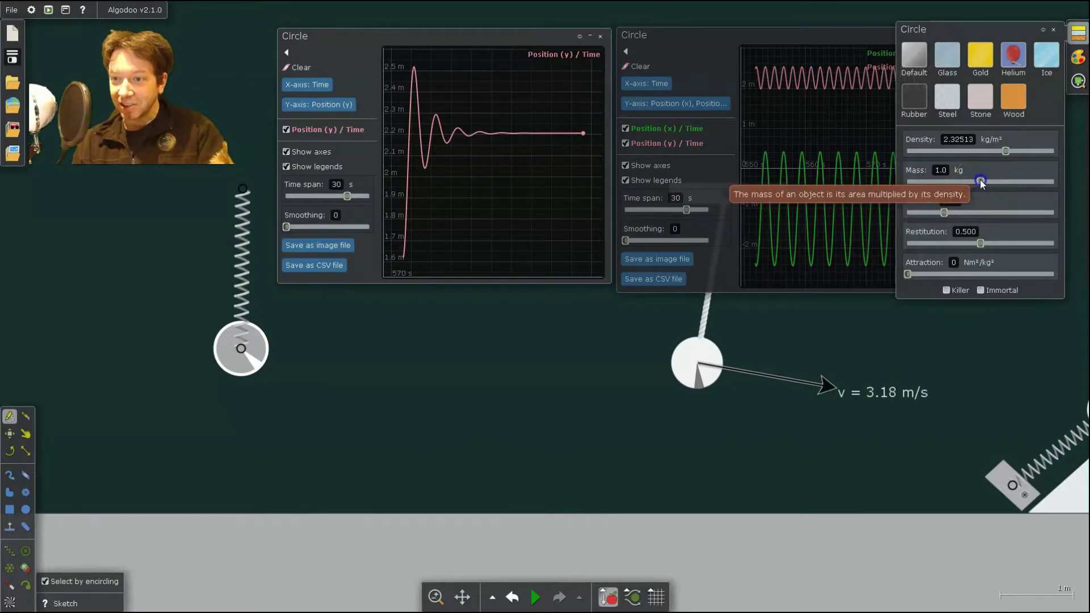
left_click(537, 596)
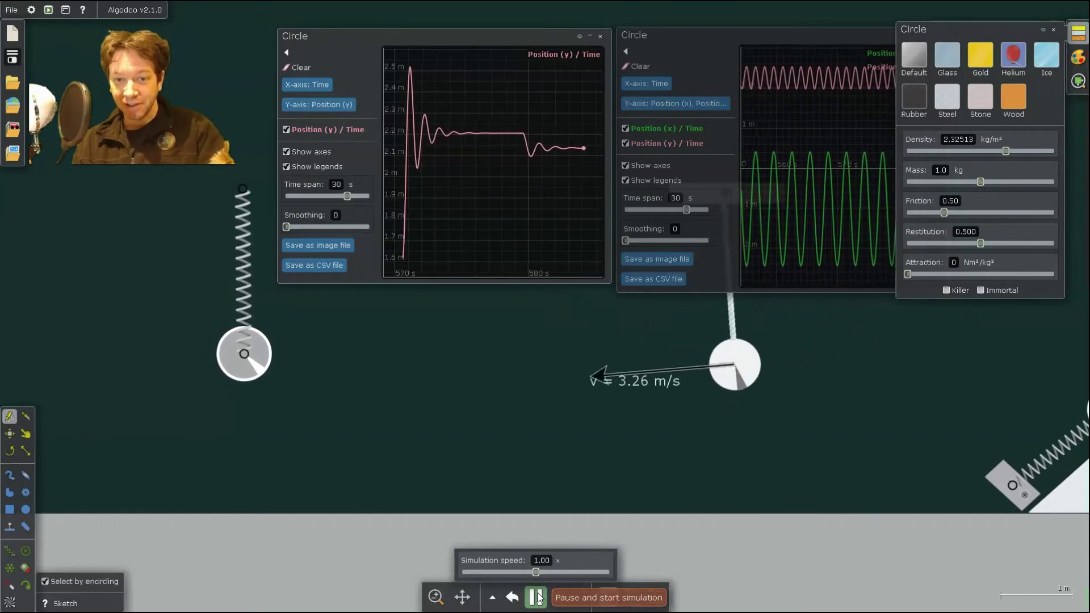
left_click(538, 596)
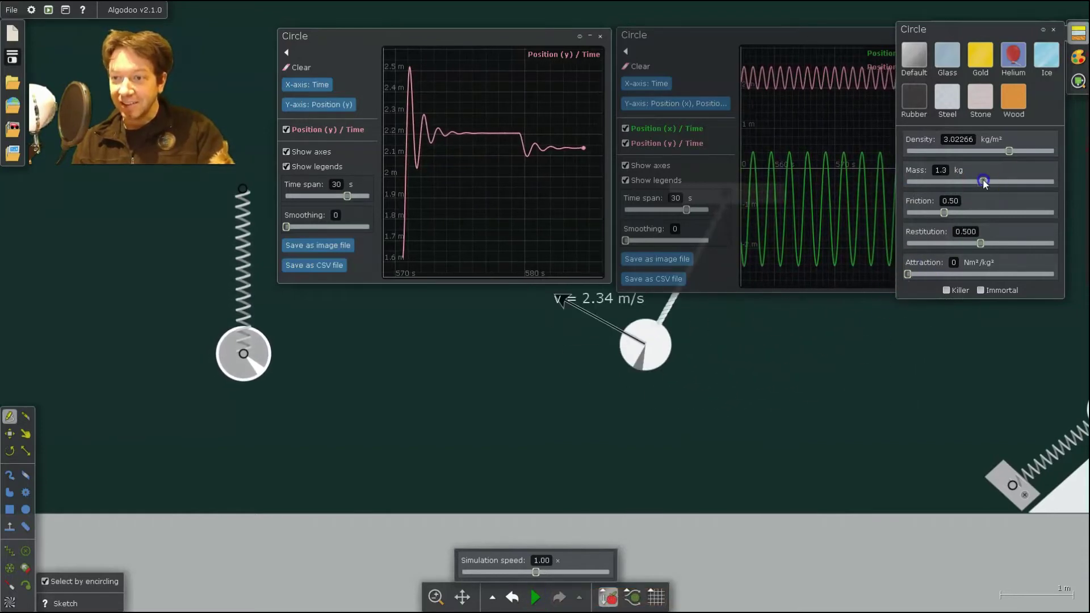
left_click(690, 500)
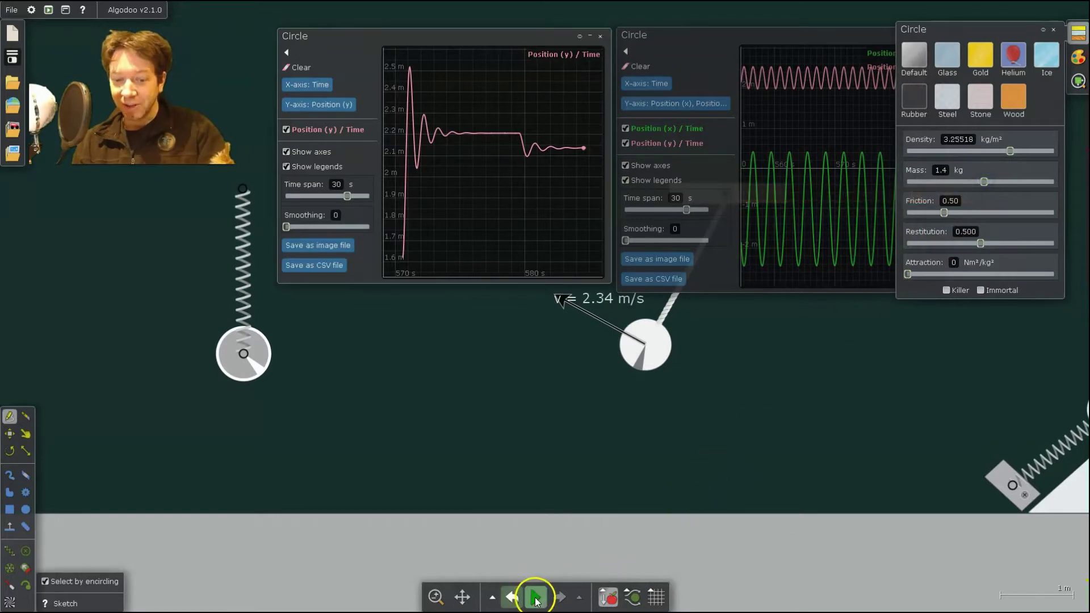
left_click(536, 598)
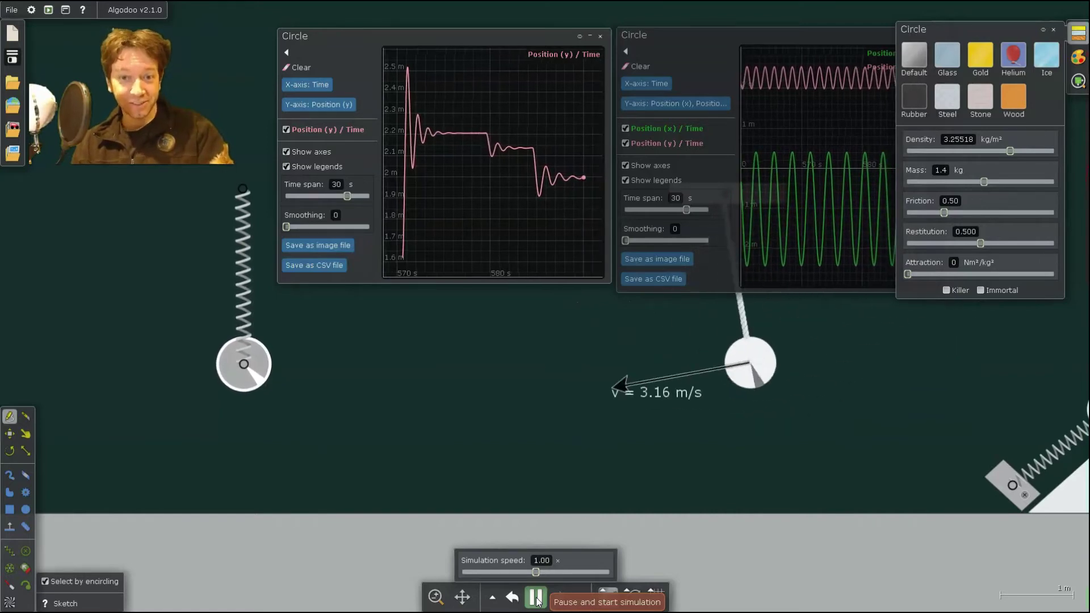
left_click(536, 597)
left_click(294, 265)
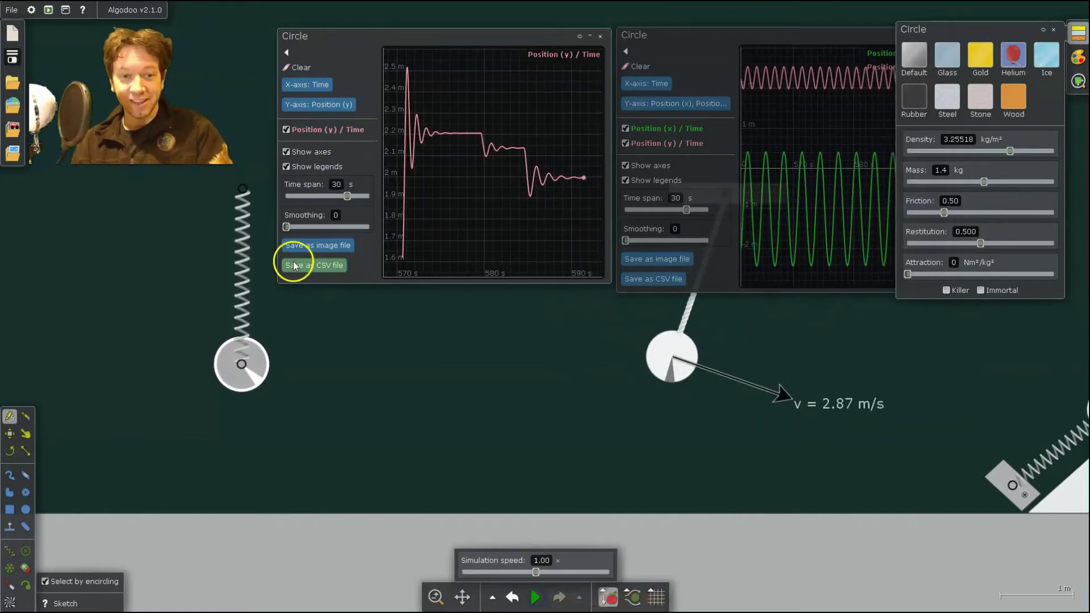
mouse_move(377, 274)
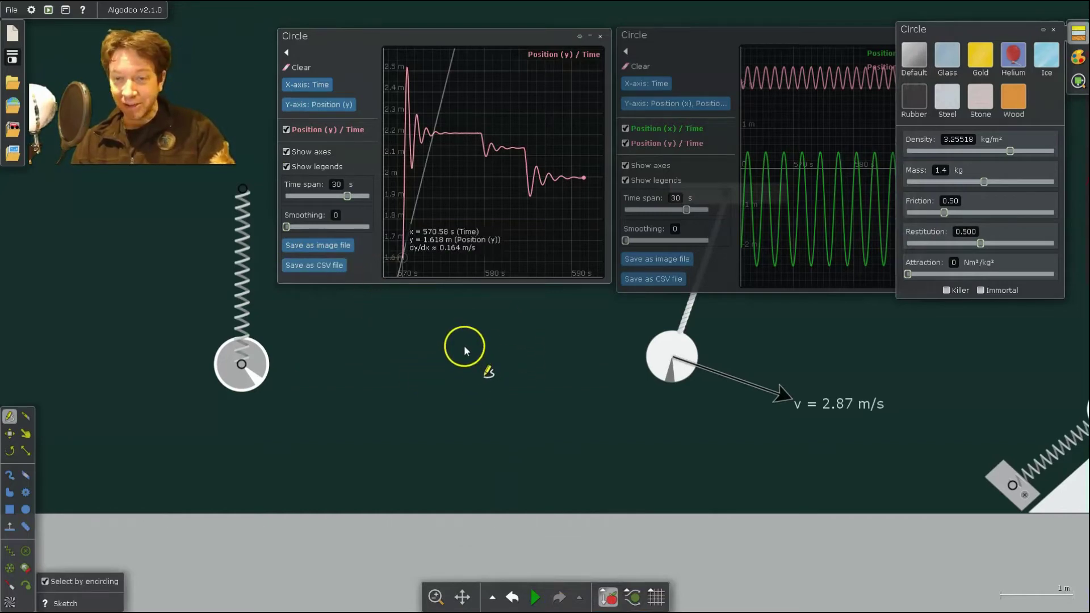
Confirm the spring's damping is 0, do a brief test run, and undo it.
right_click(242, 274)
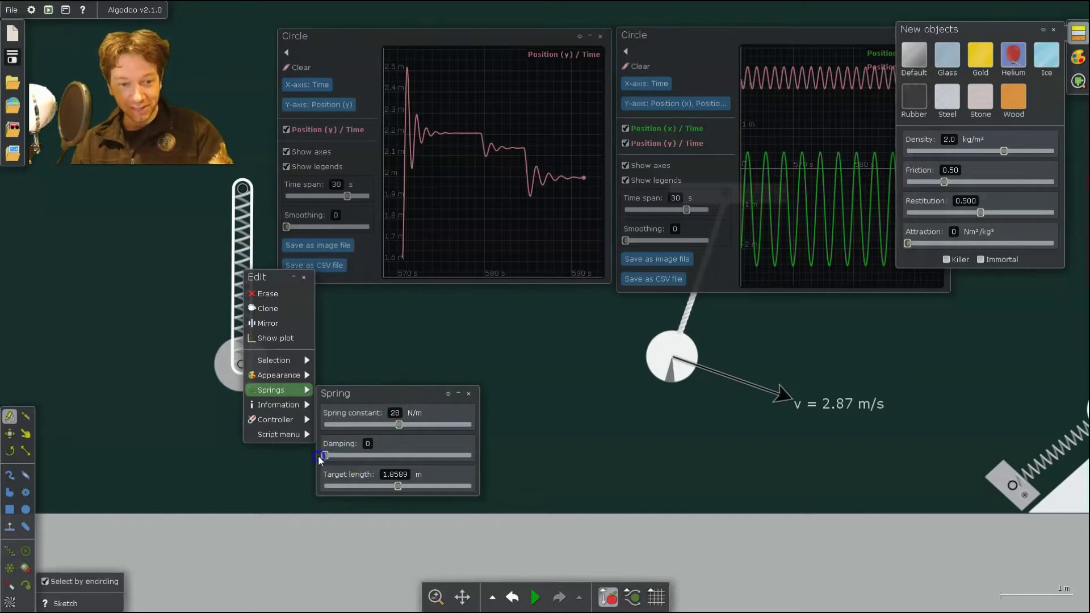
left_click(387, 350)
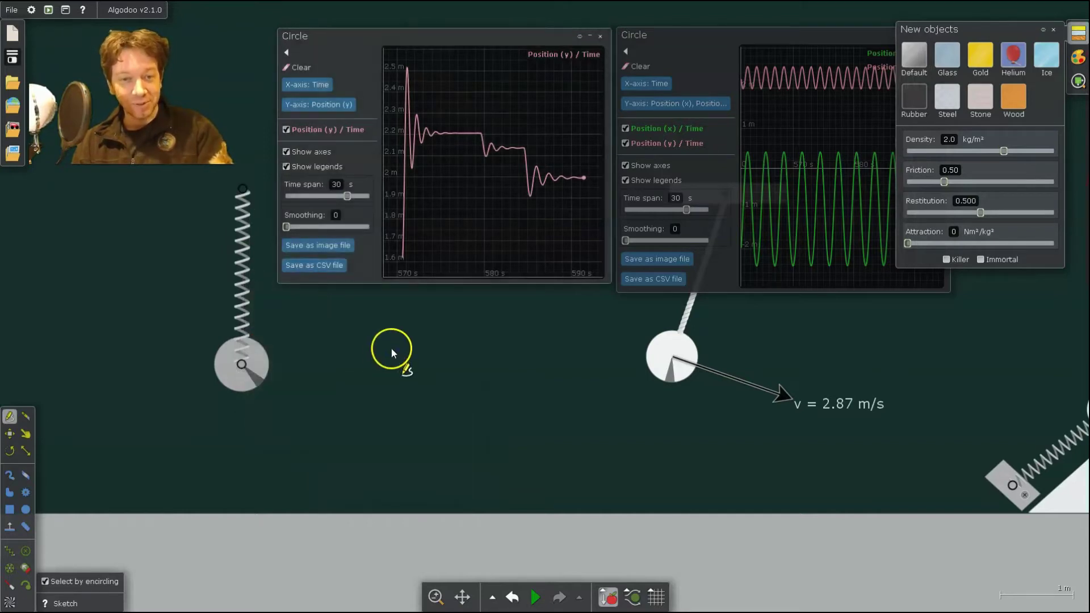
left_click(535, 597)
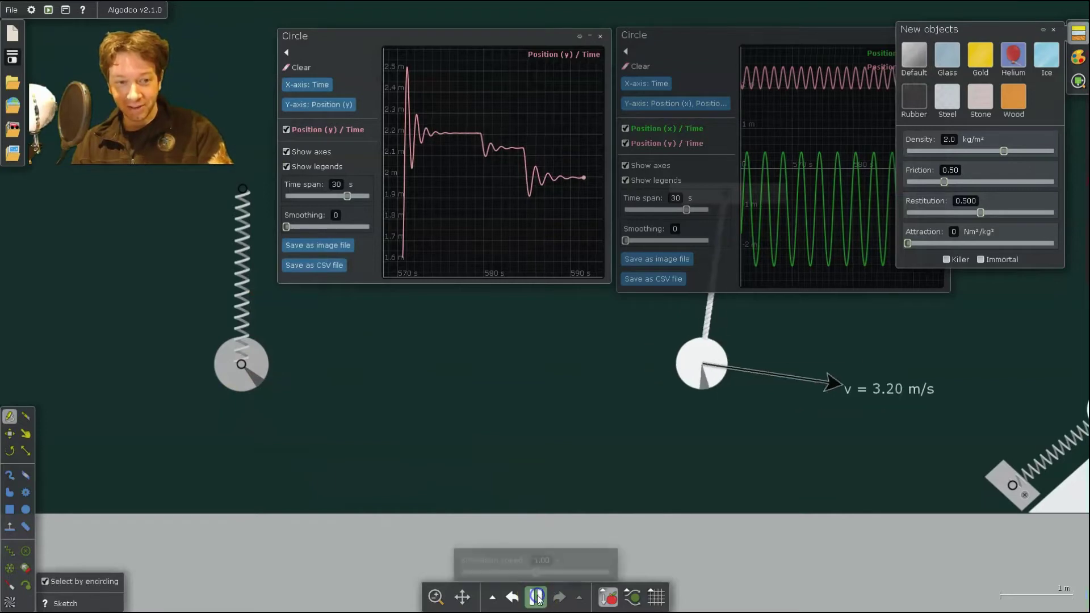
left_click(536, 597)
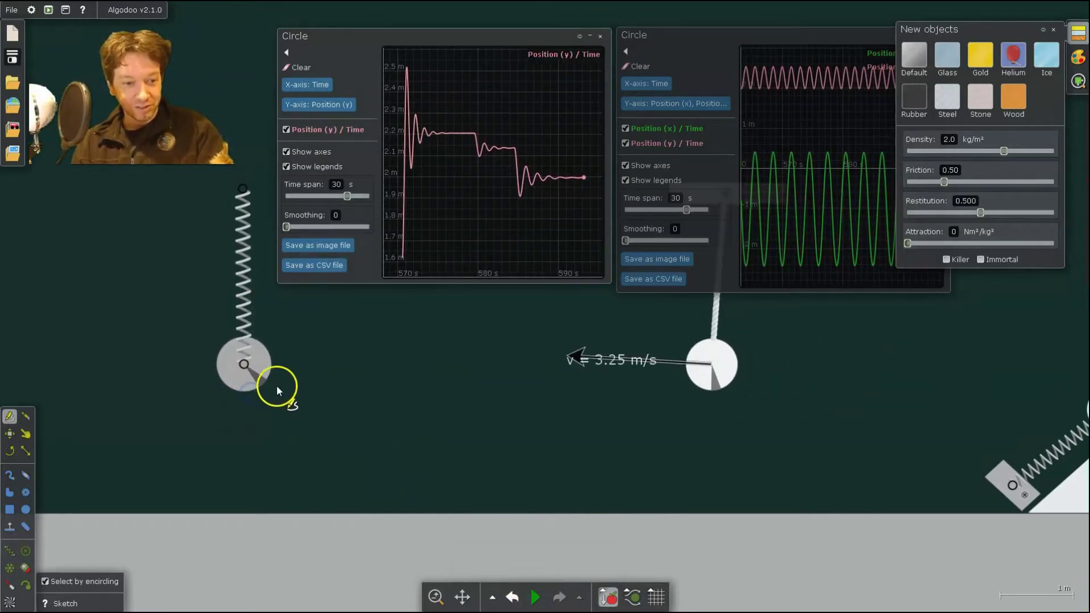
key("ctrl+z")
Pull the circle further down and run until oscillations swing between about 1.45 m and 2.5 m.
left_click(259, 390)
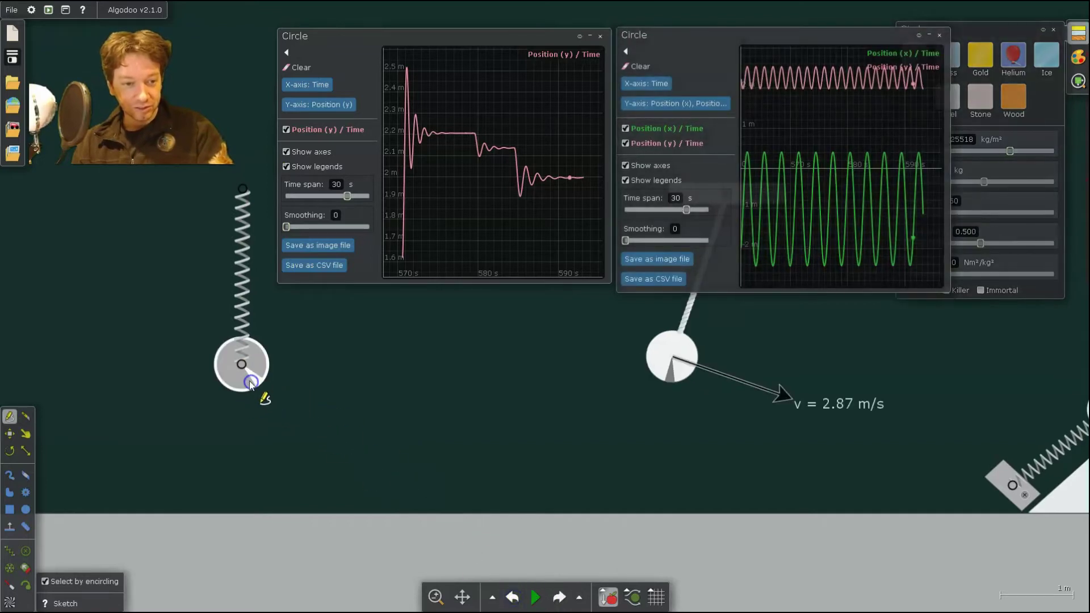
left_click_drag(248, 385, 246, 420)
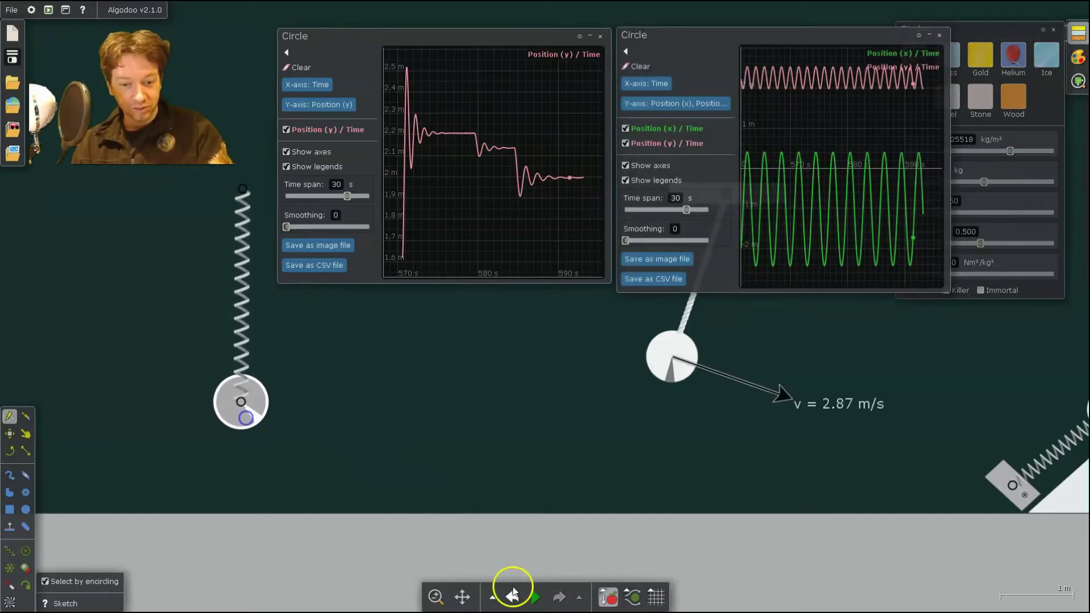
left_click(543, 605)
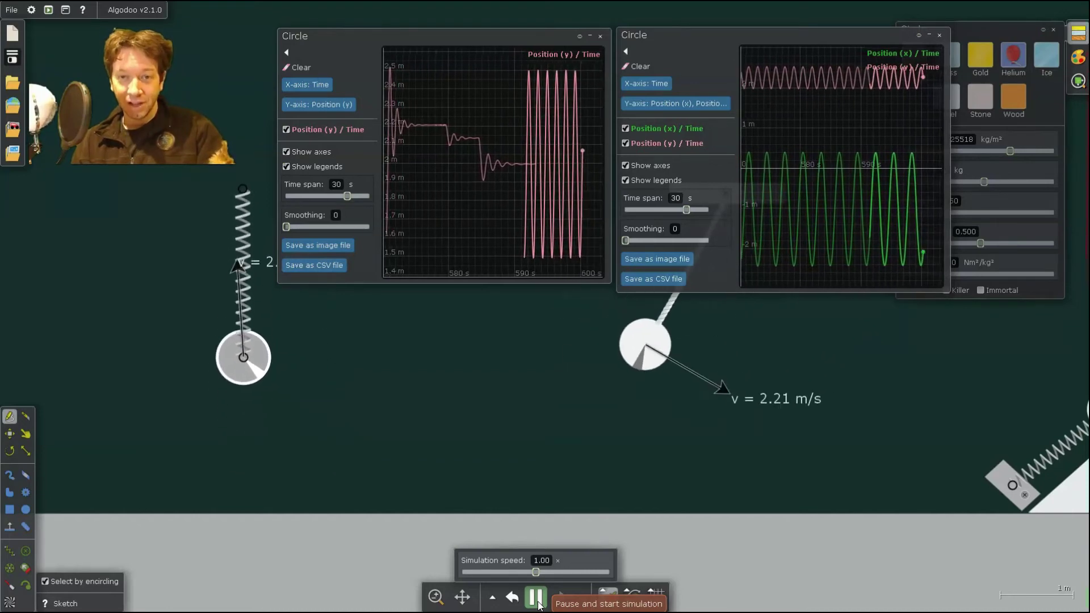
left_click(537, 599)
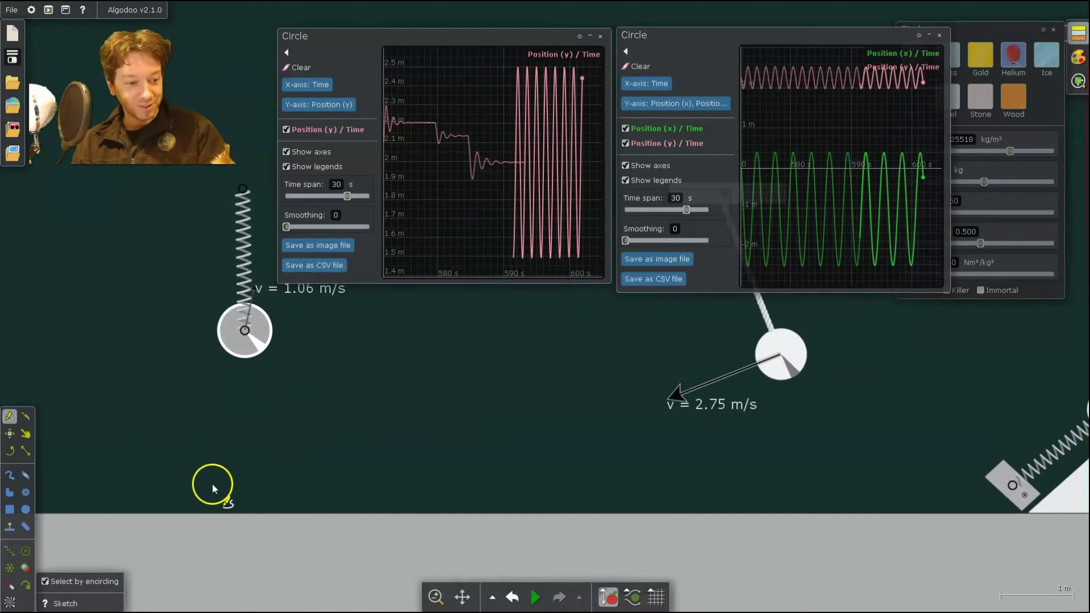
Clear the scene, draw a fixed 3.76 m × 0.3 m beam, and draw a circle beneath it.
key("ctrl+z")
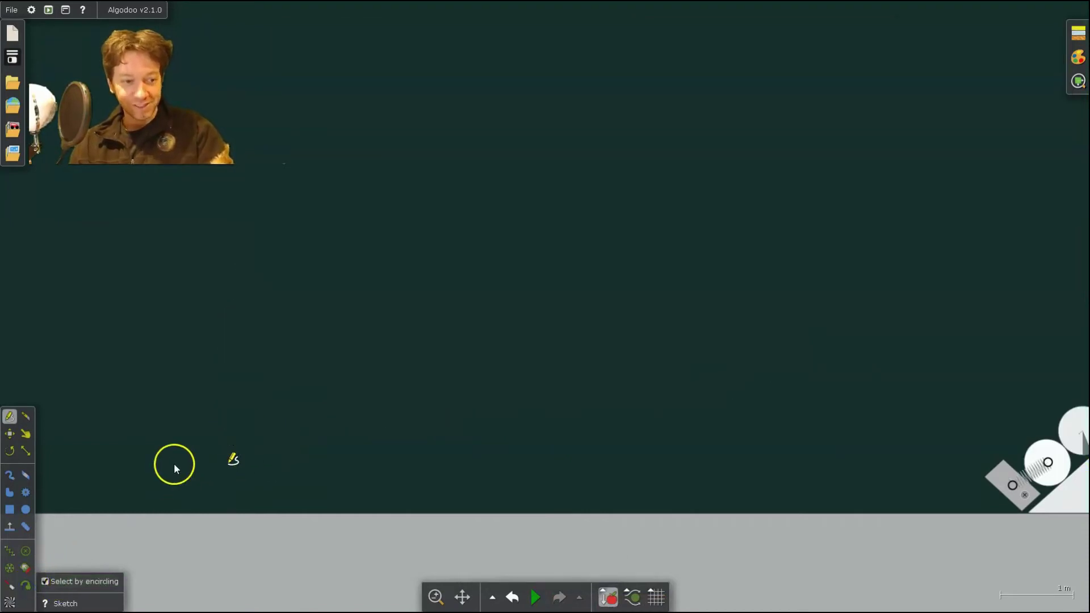
left_click(10, 511)
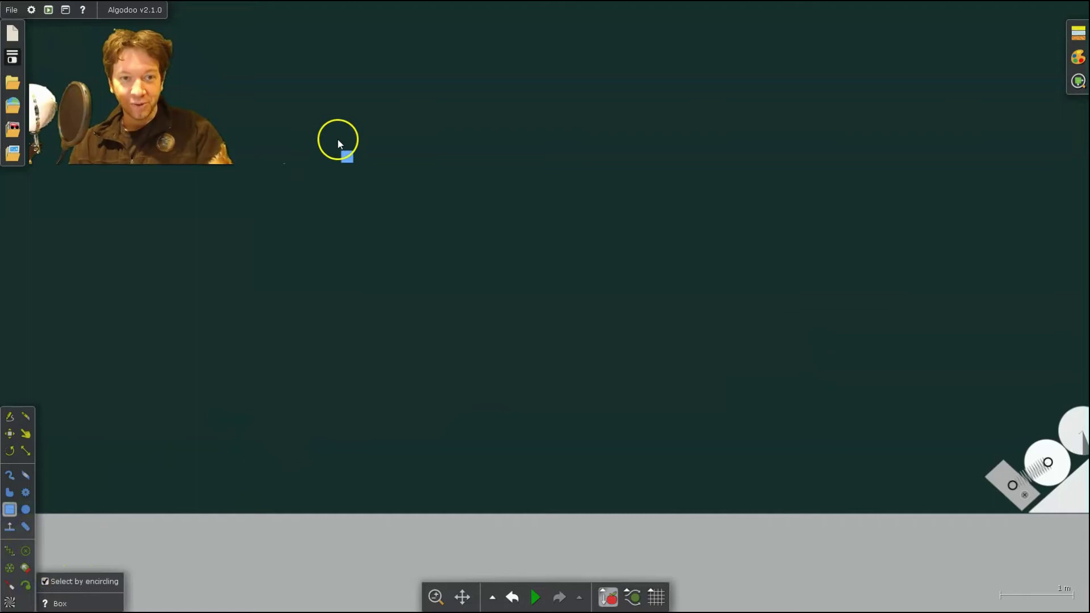
left_click_drag(385, 145, 641, 152)
left_click(26, 551)
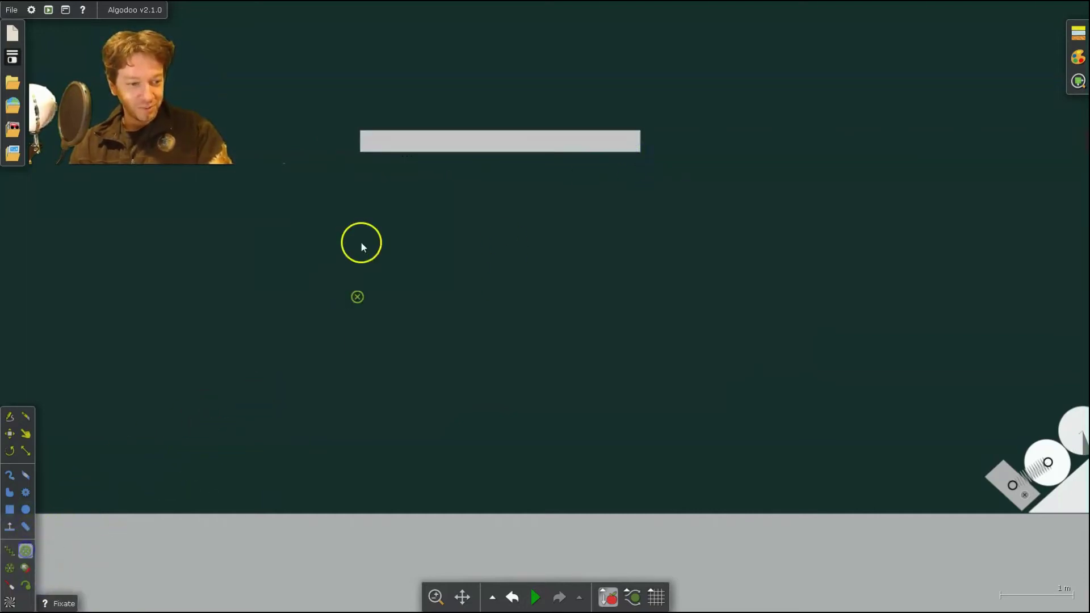
left_click(498, 140)
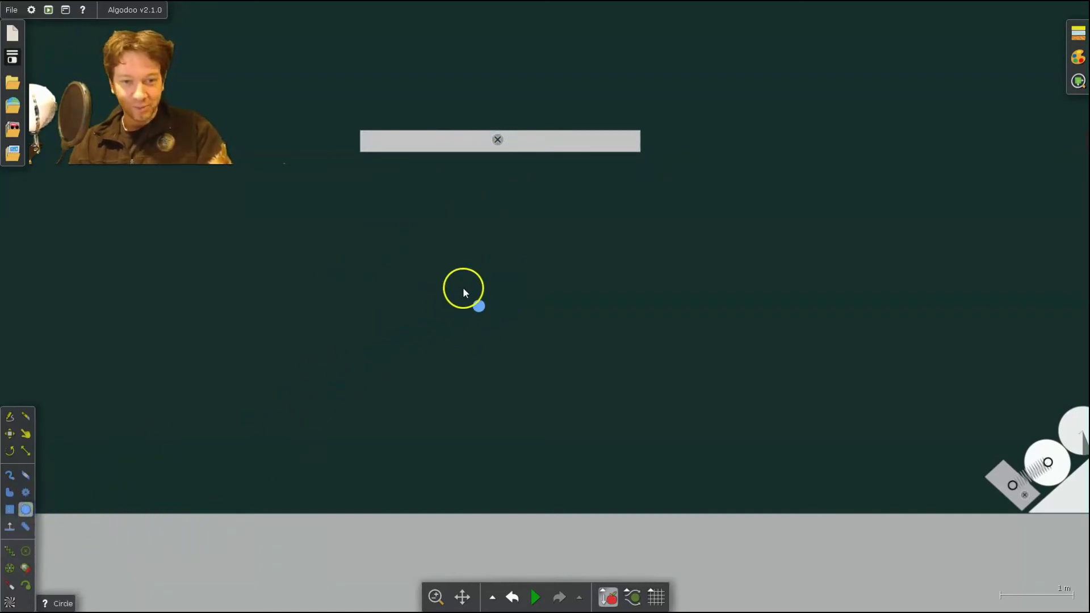
left_click_drag(495, 312, 498, 317)
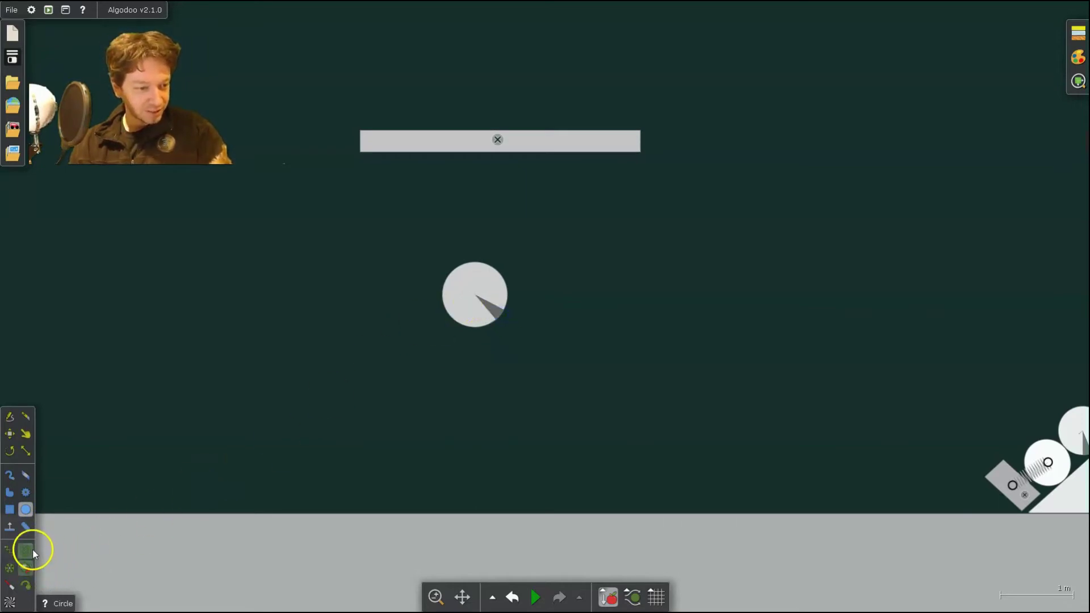
Hang the circle from the beam's centre with a rope and briefly run it as a pendulum.
left_click(29, 527)
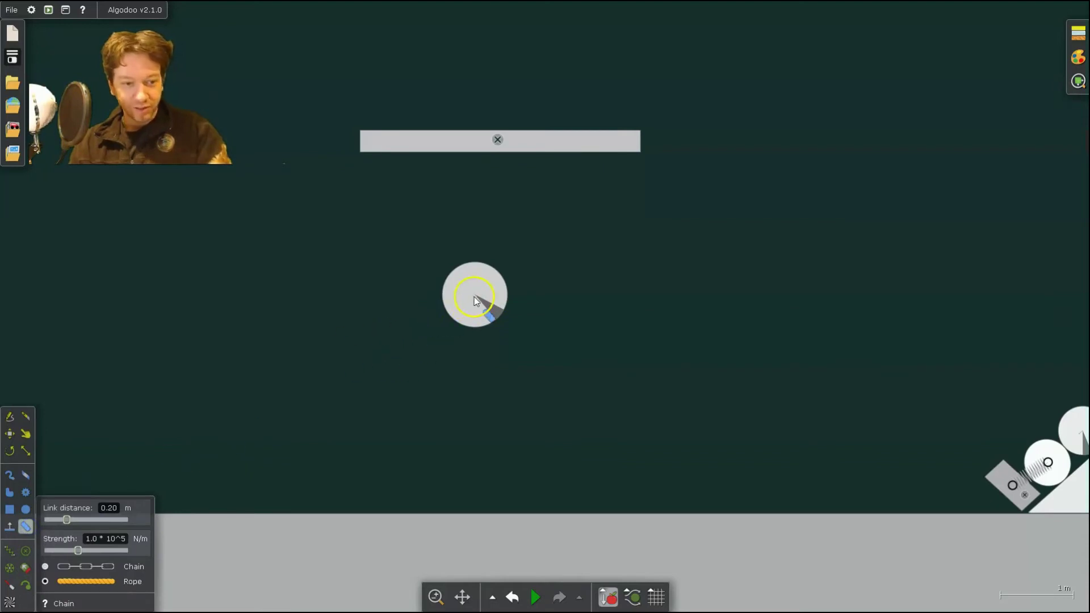
left_click_drag(479, 296, 500, 140)
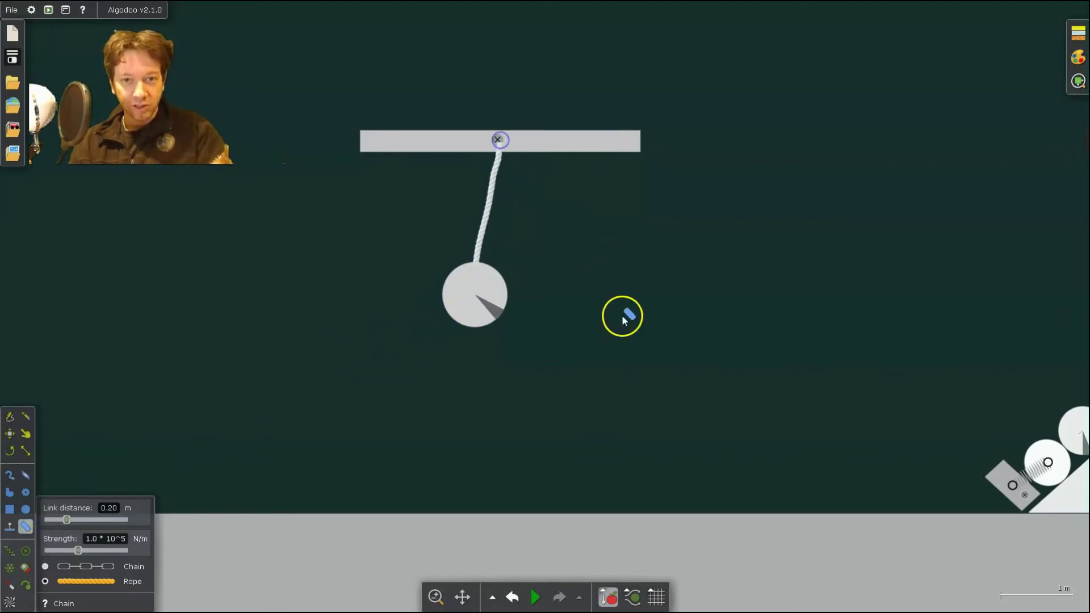
left_click(535, 597)
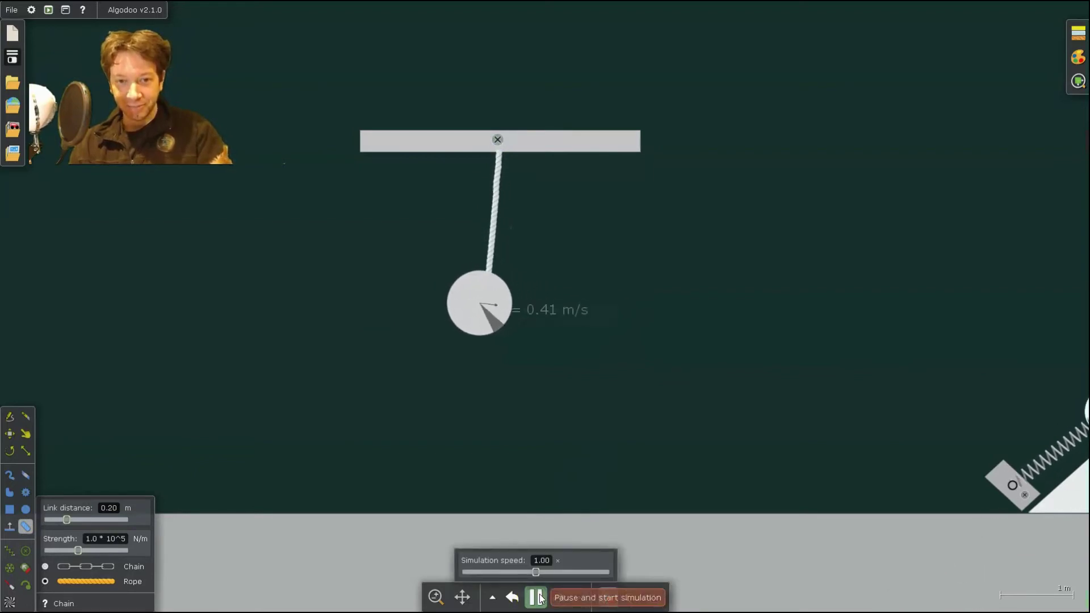
left_click(536, 597)
Turn on velocity arrows with values for the pendulum bob.
right_click(506, 311)
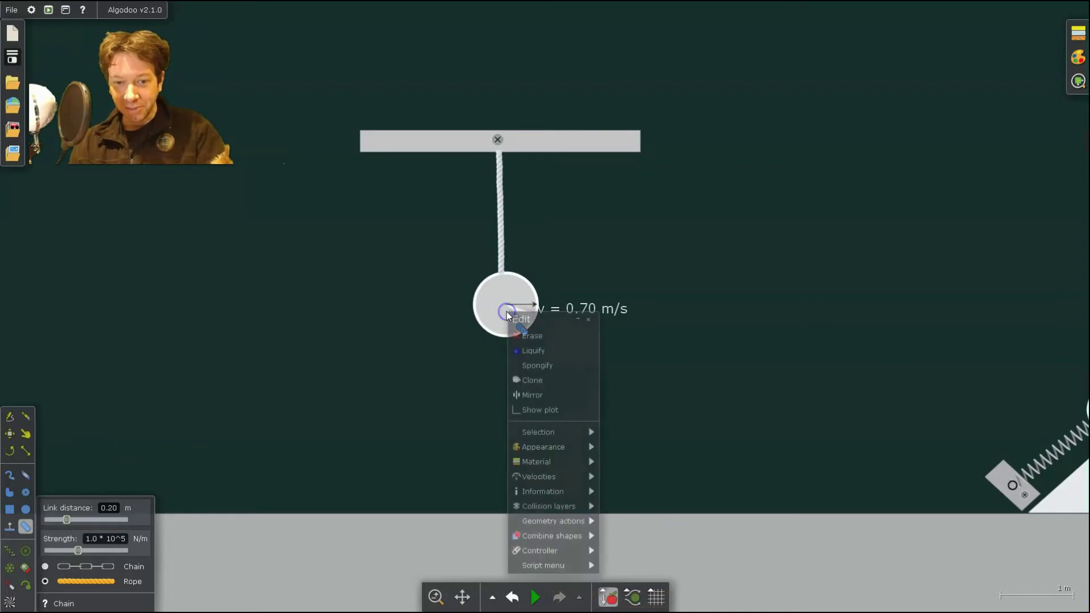
left_click(1081, 32)
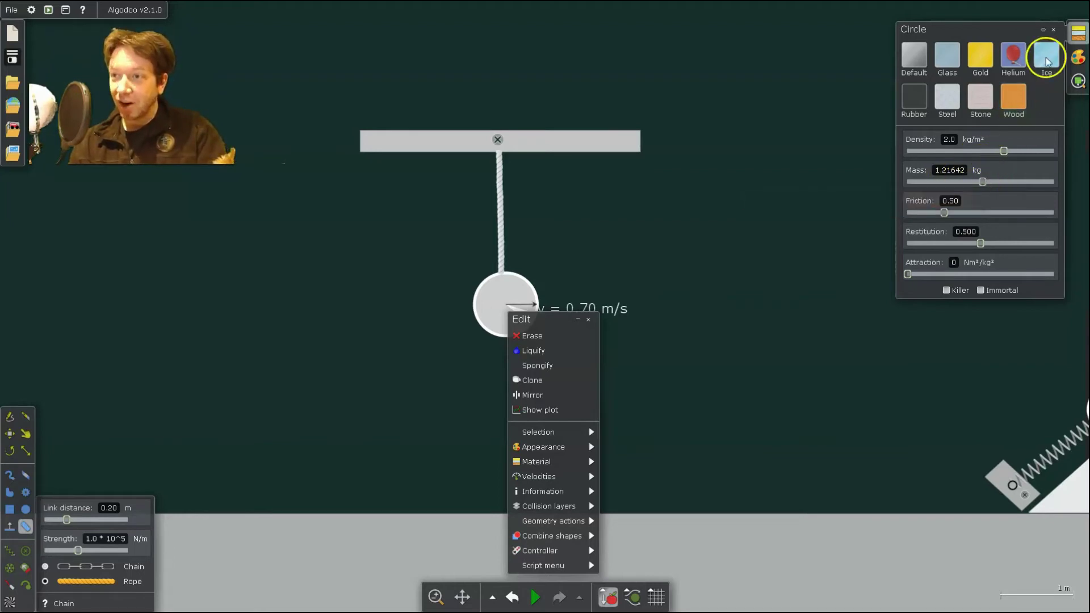
left_click(1078, 58)
left_click(1079, 81)
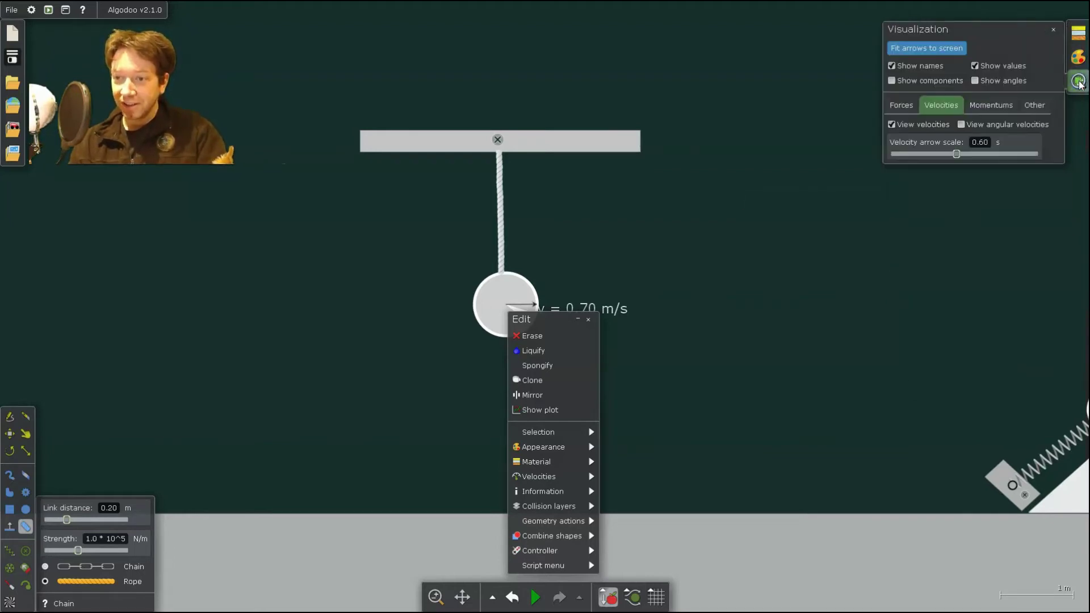
left_click(957, 149)
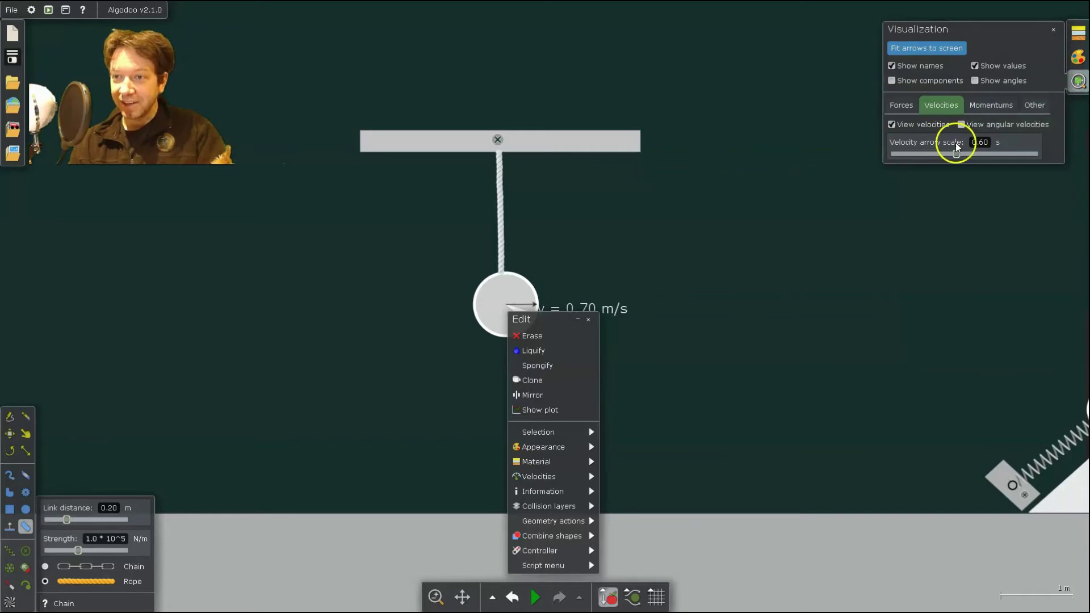
left_click(1077, 63)
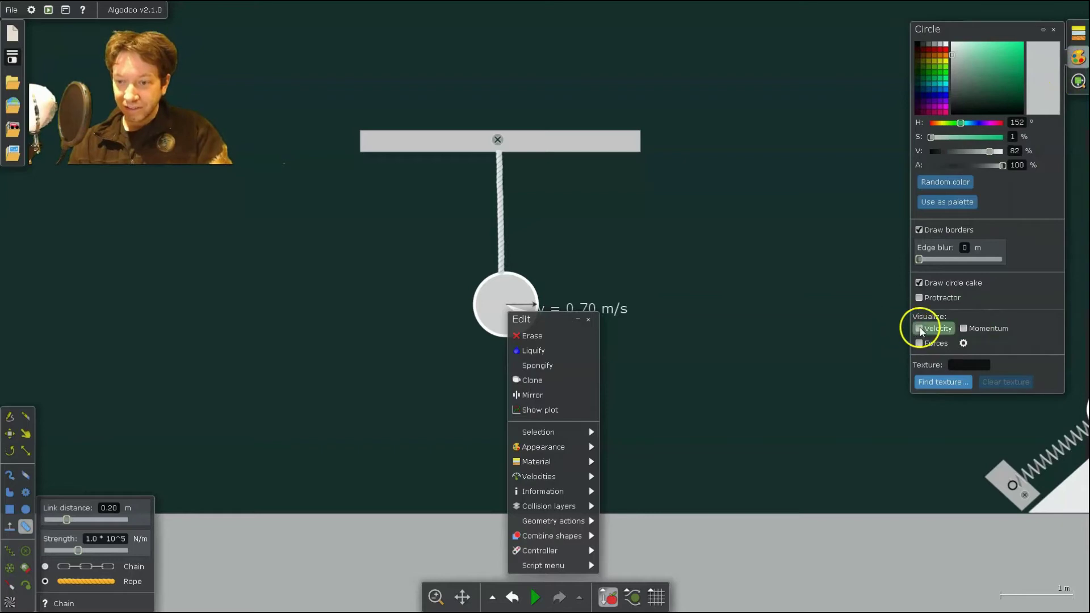
left_click(1075, 82)
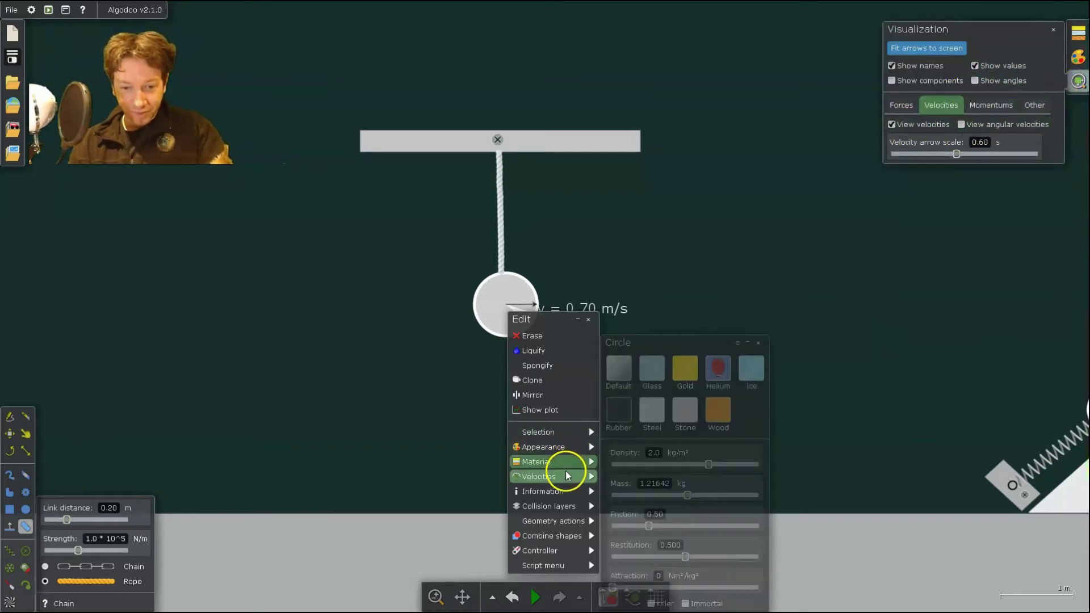
Set the bob's horizontal velocity to 3.00 m/s and close its edit options.
mouse_move(566, 475)
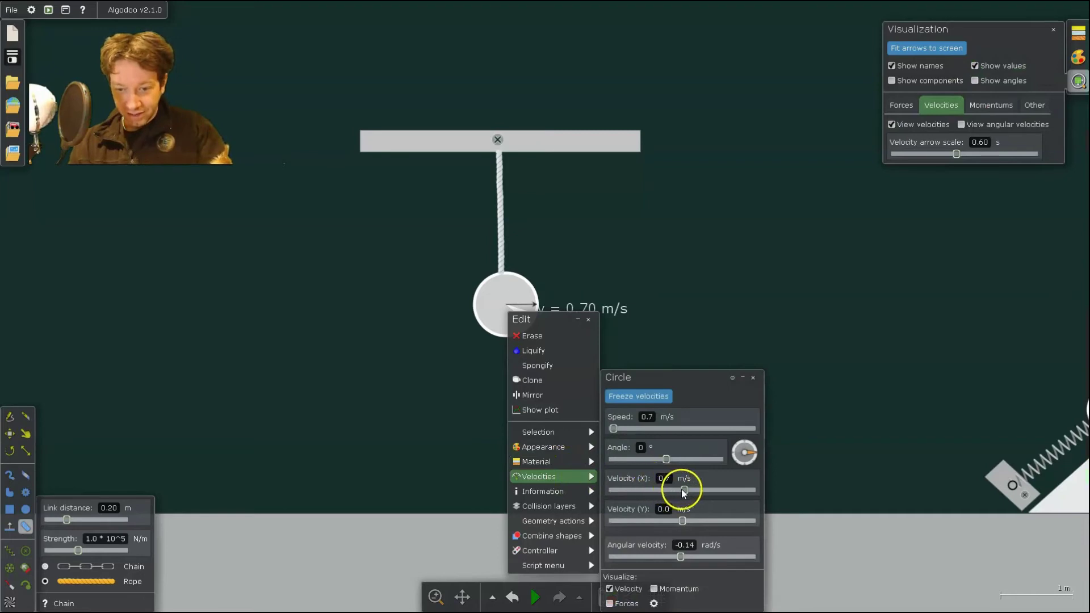
left_click_drag(684, 489, 694, 491)
left_click(753, 377)
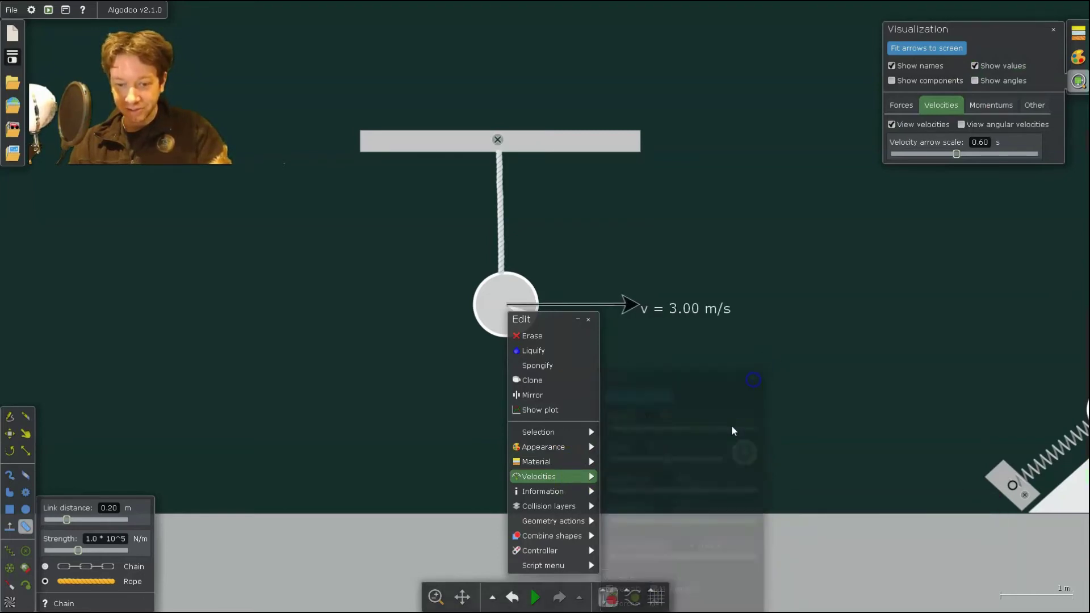
left_click(621, 540)
Run the pendulum and pause it mid-swing with the bob's velocity reading 1.57 m/s.
left_click(535, 597)
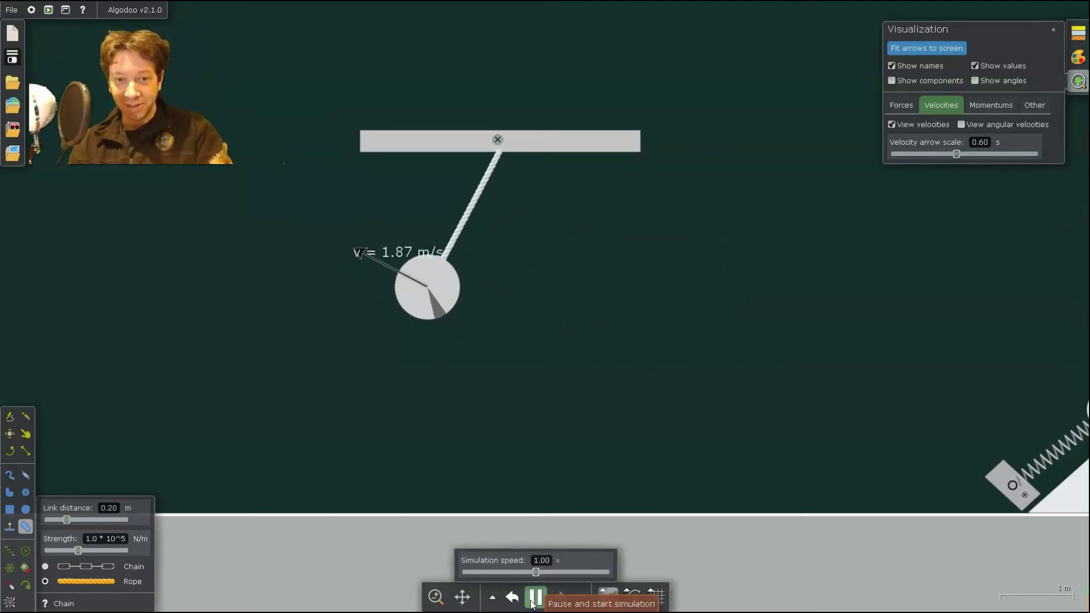
left_click(548, 191)
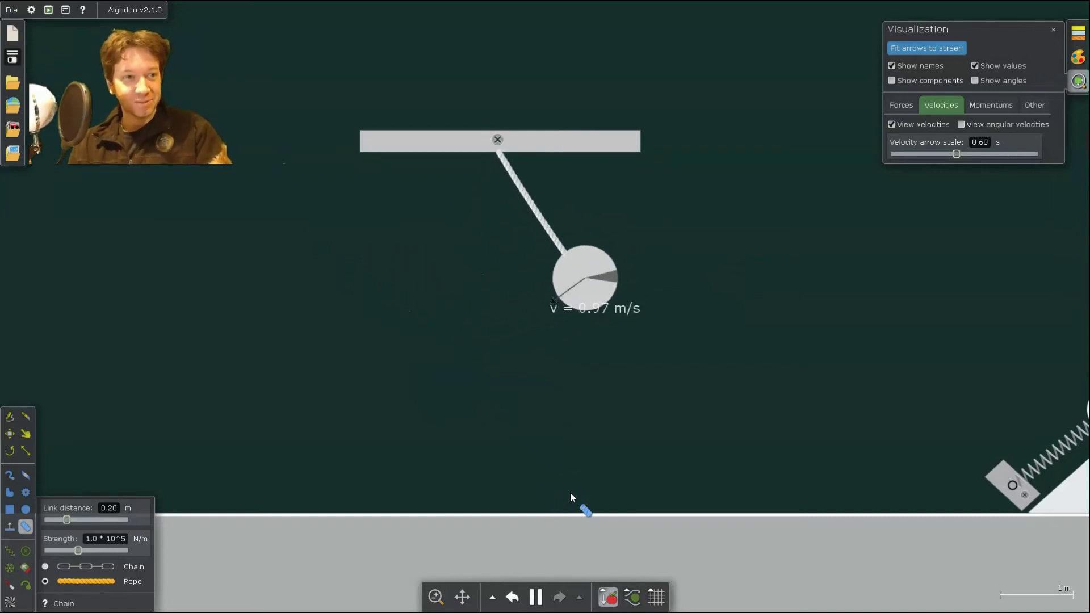
left_click(604, 497)
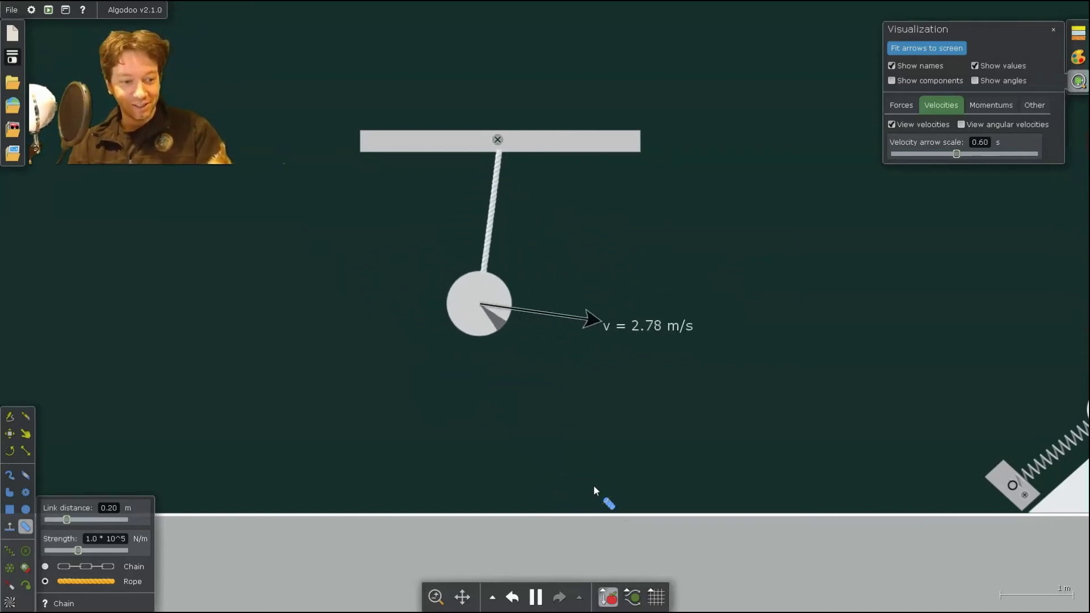
left_click(564, 484)
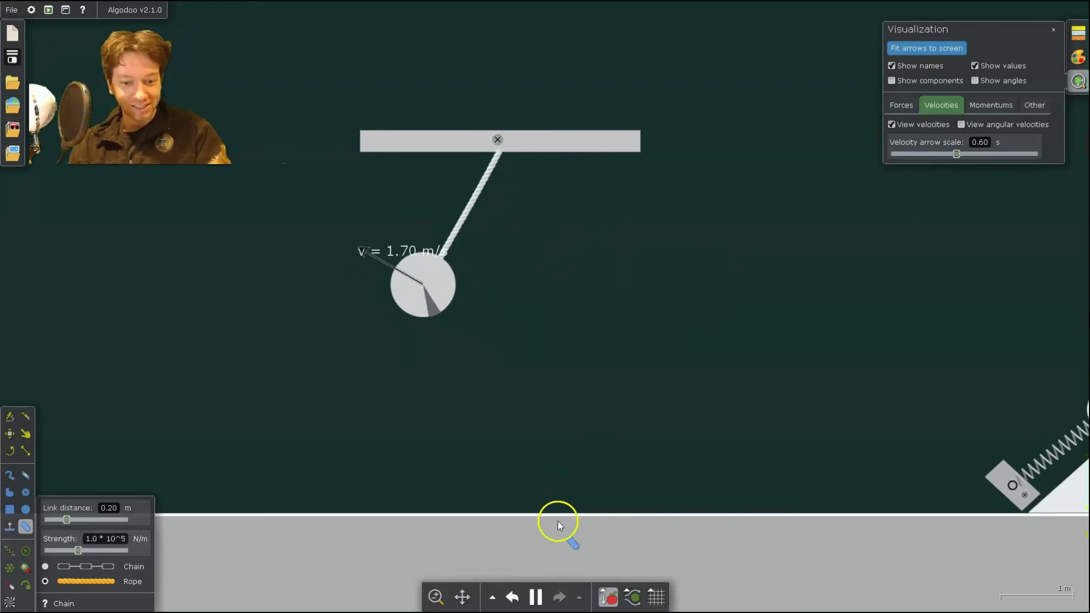
left_click(537, 598)
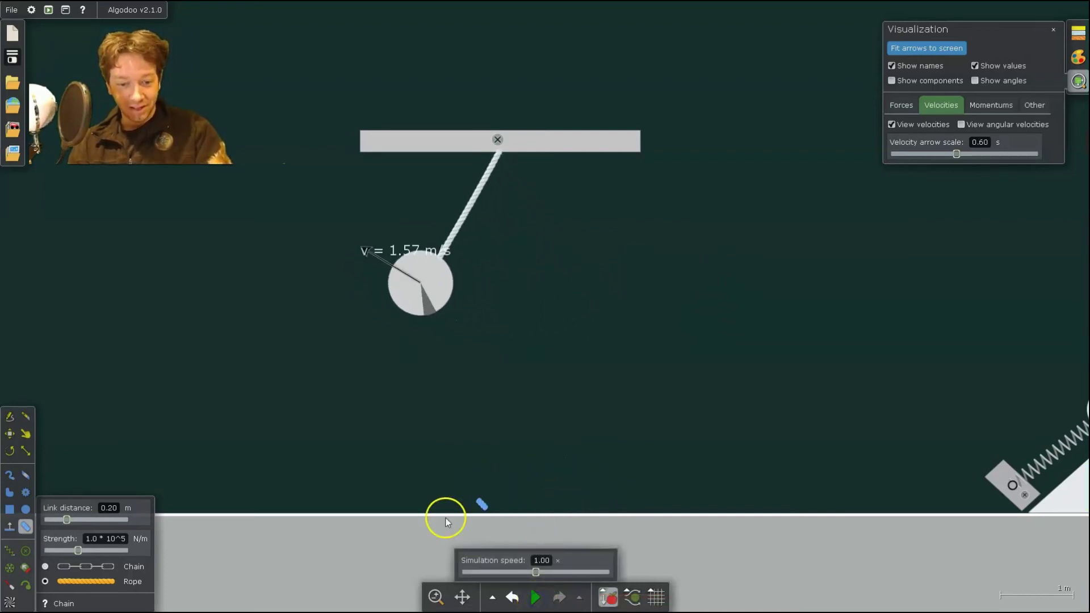
Pan the view, draw a ball left of the pendulum, and attach a 2.3 m spring upward.
left_click(462, 598)
left_click_drag(411, 445, 650, 444)
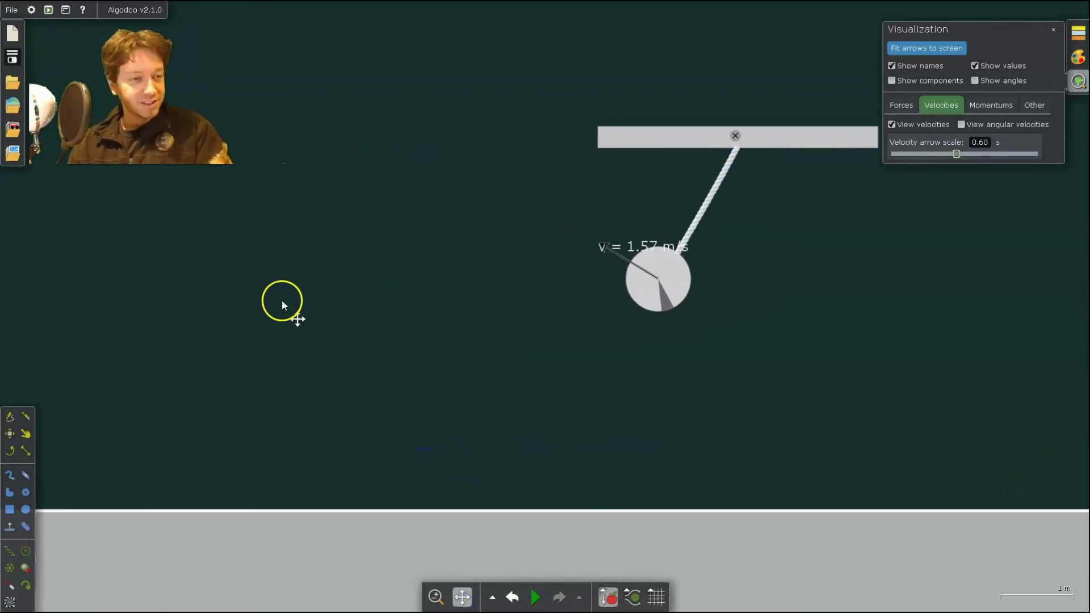
left_click(26, 509)
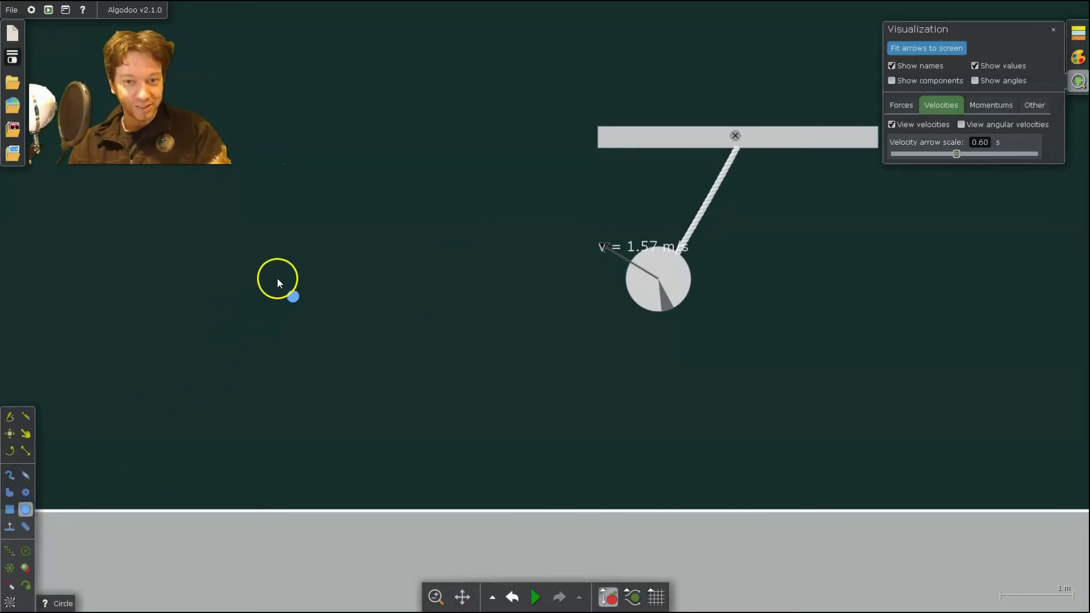
left_click_drag(277, 278, 311, 308)
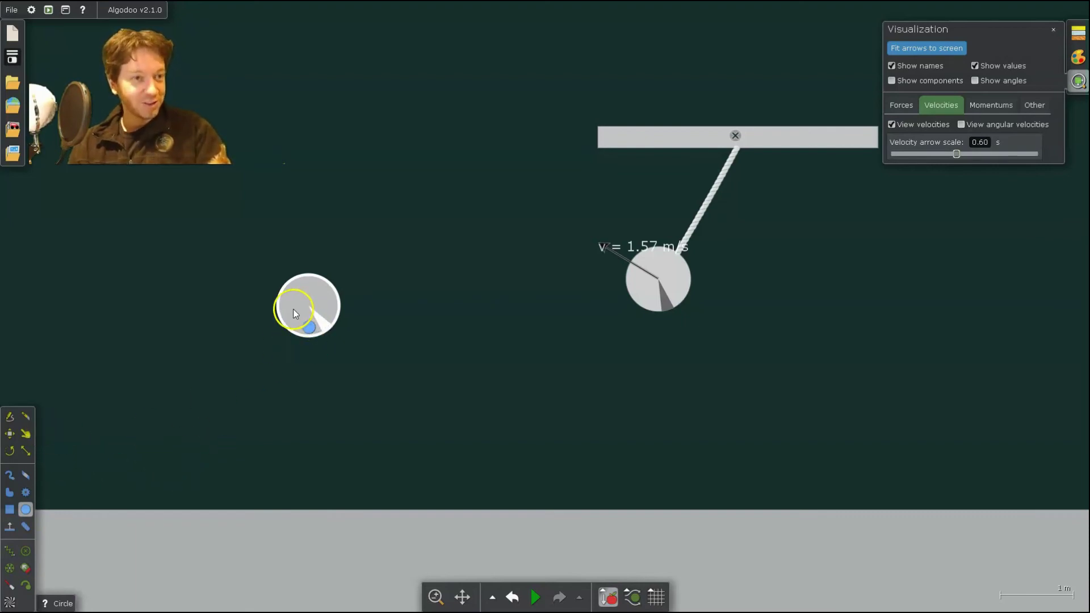
left_click(14, 551)
left_click_drag(308, 311, 311, 137)
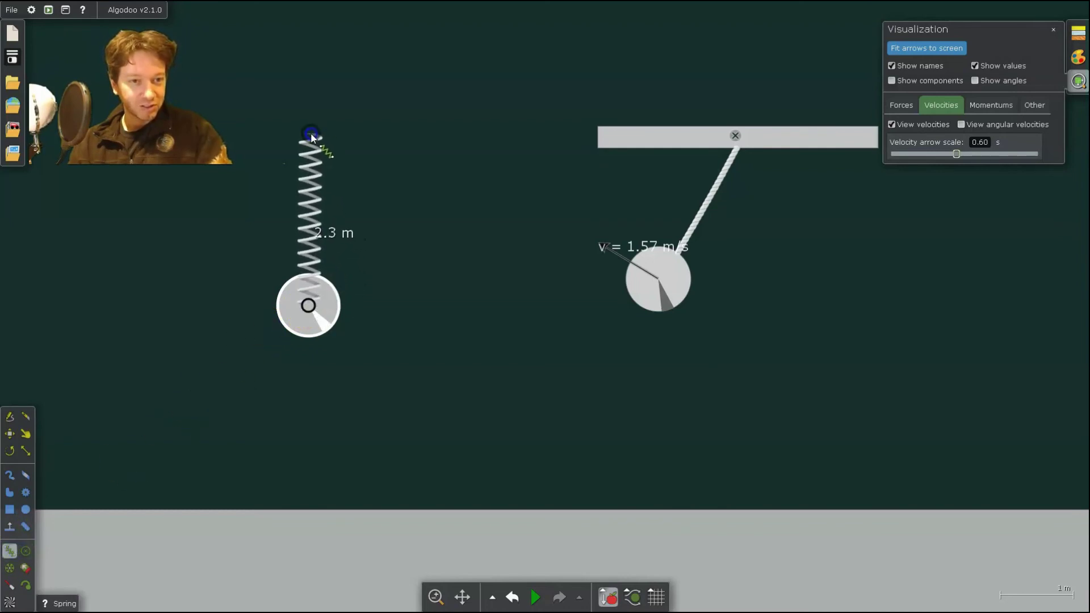
After a brief test run, drag the spring's ball down, then run it bobbing beside the pendulum and pause.
left_click(536, 597)
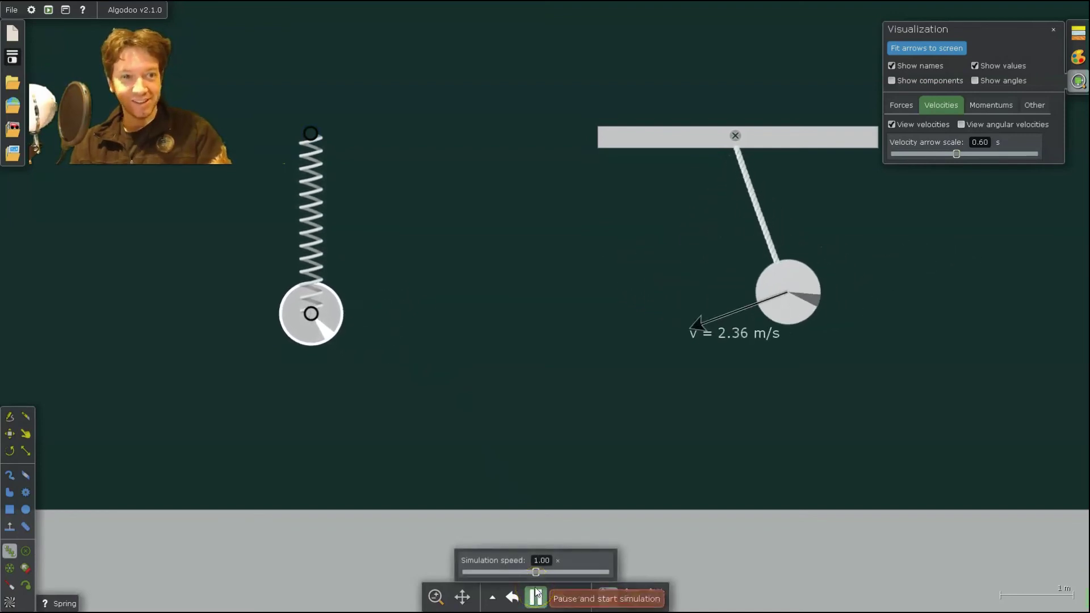
left_click(536, 596)
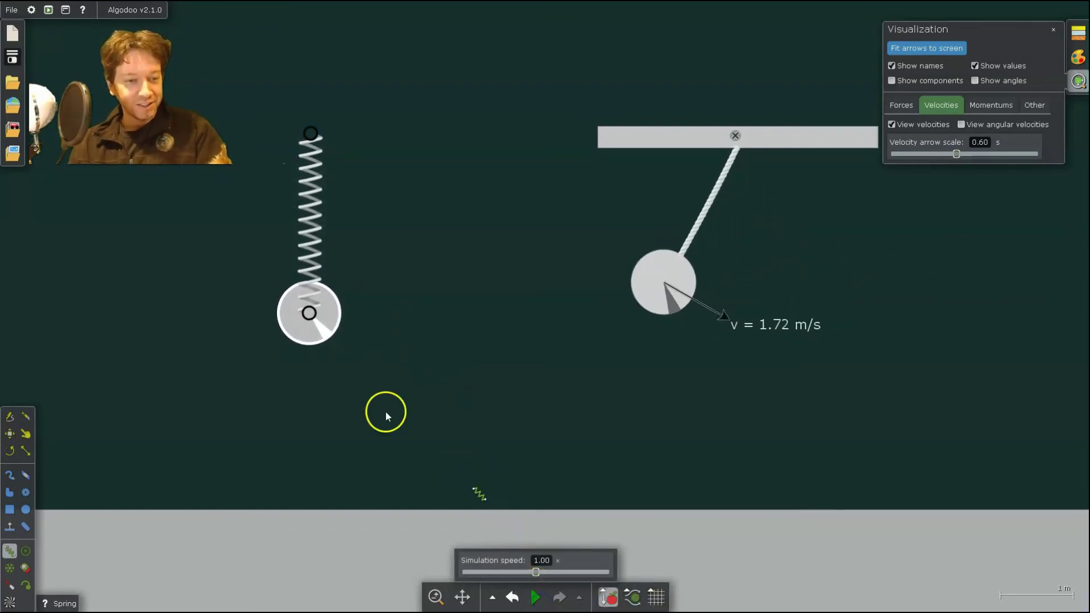
left_click(10, 417)
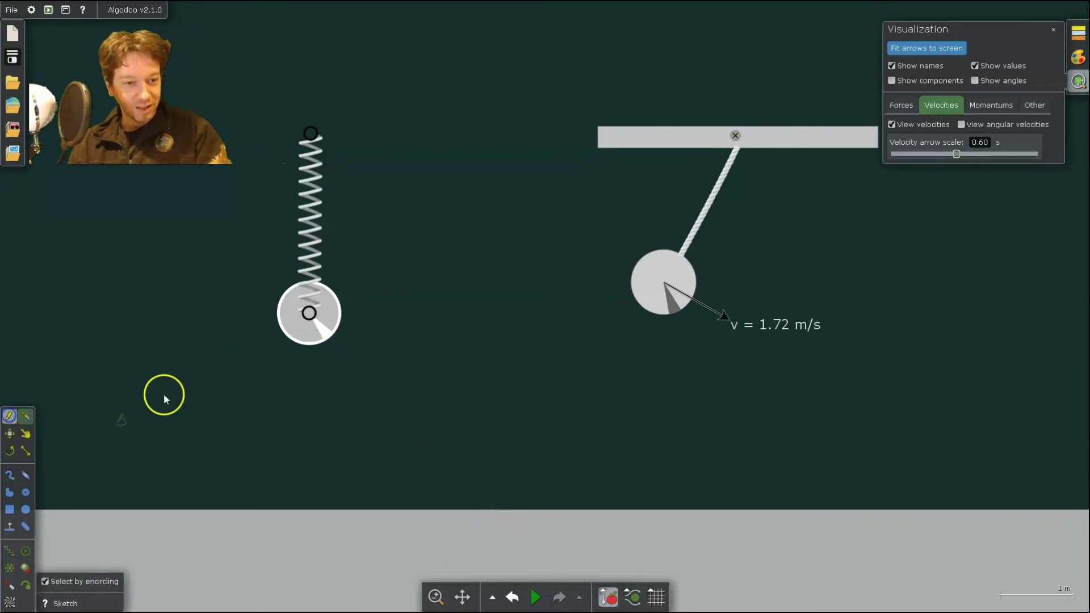
left_click_drag(314, 334, 316, 394)
left_click(536, 598)
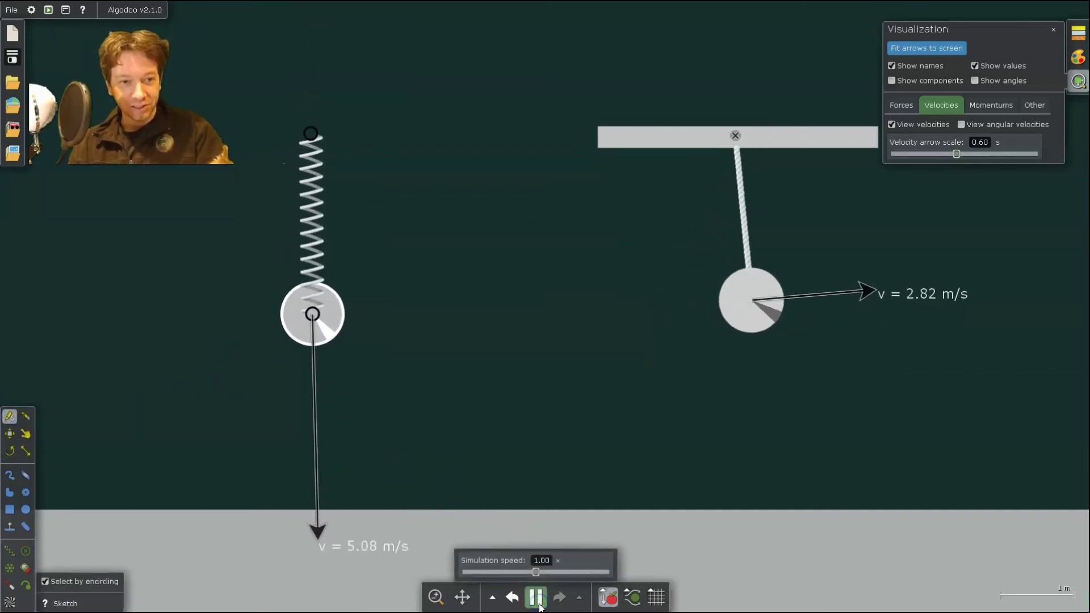
left_click(538, 601)
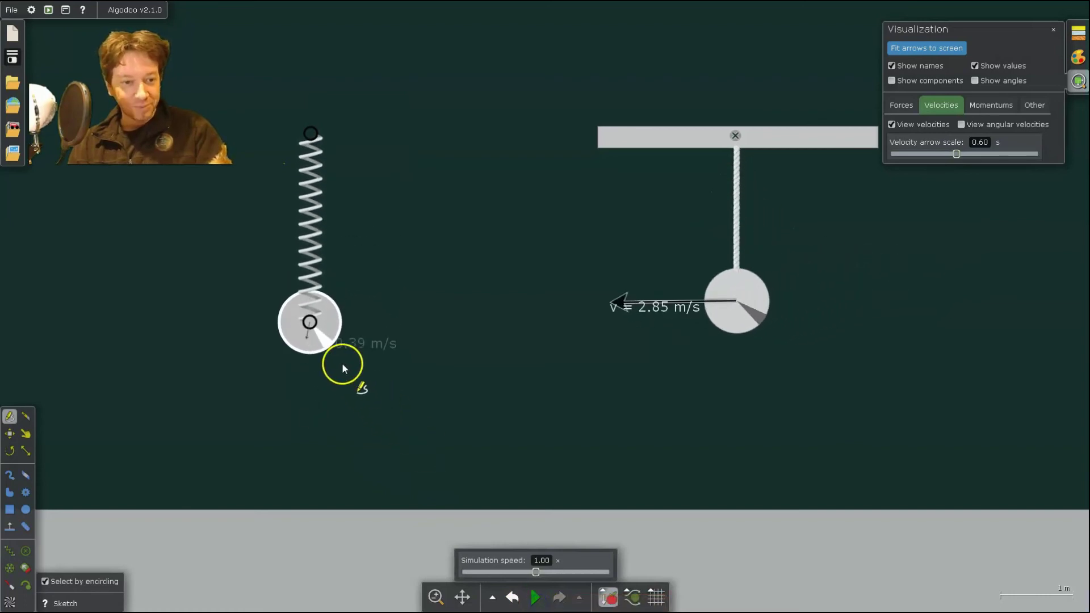
right_click(314, 232)
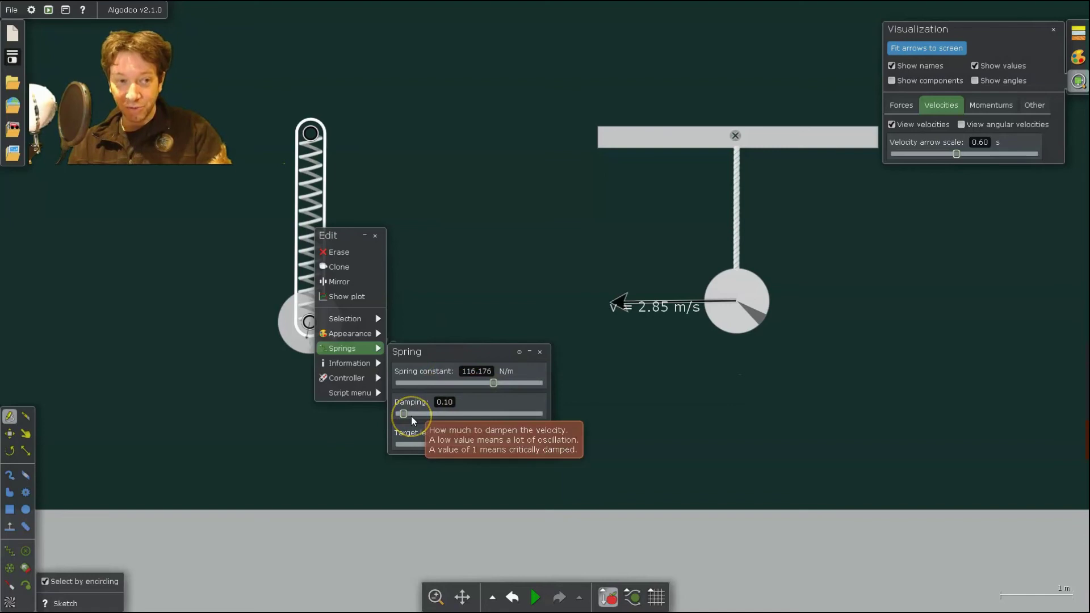
left_click(424, 474)
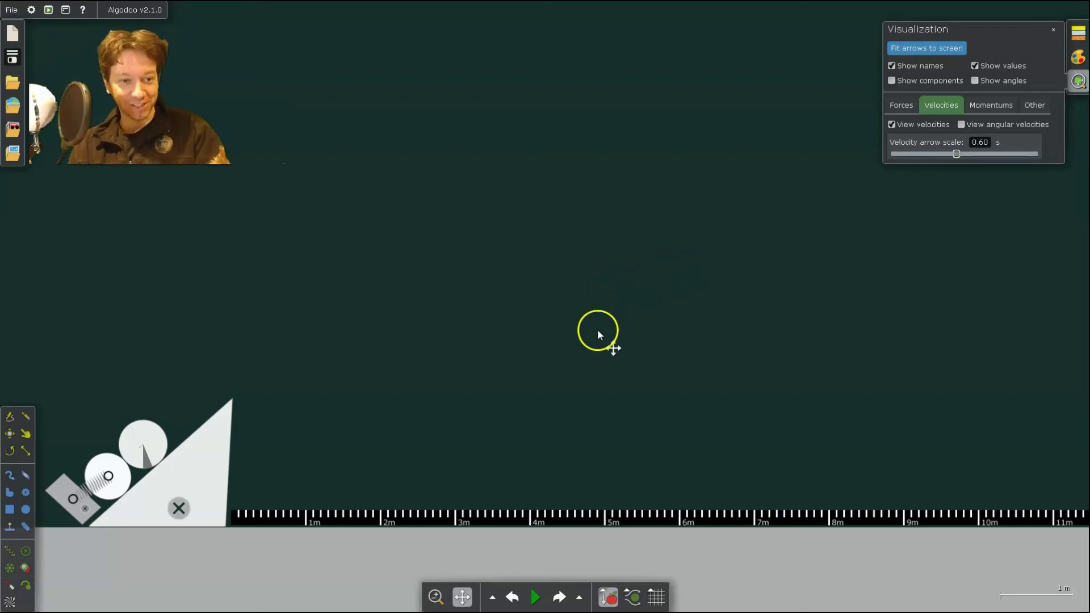
Run the simulation to fire both launcher balls off the ramp at 4.89 and 6.79 m/s.
mouse_move(541, 605)
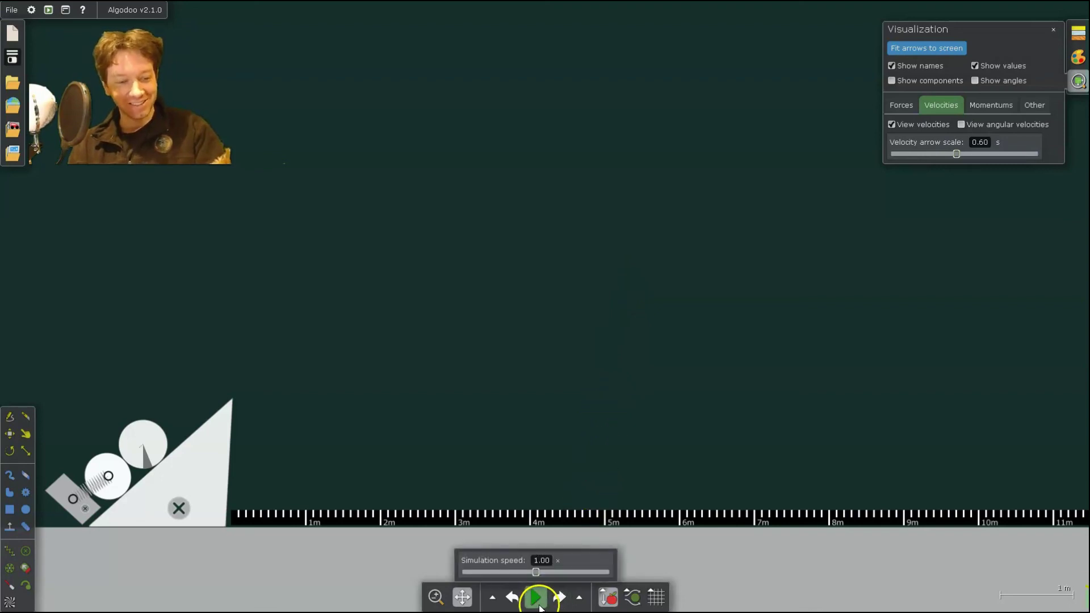
left_click(536, 597)
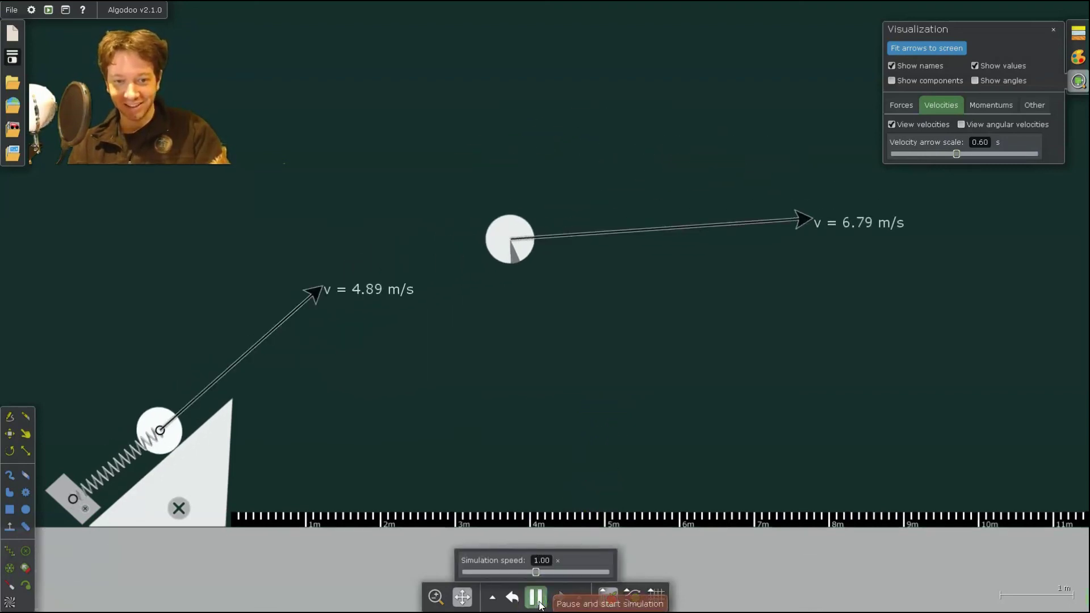